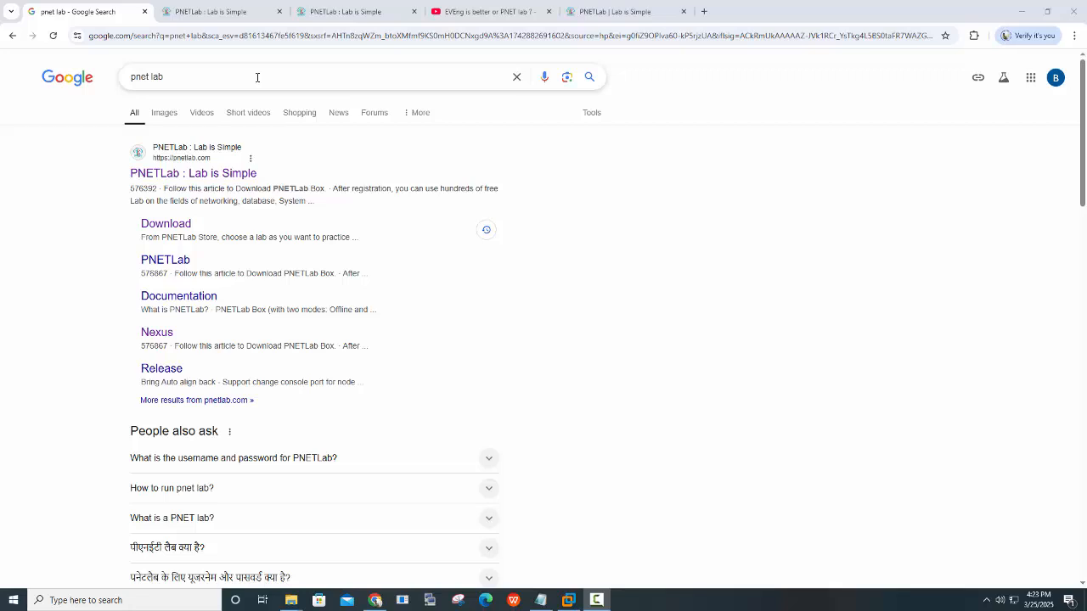
Select the 'pnet lab' query on the Google results page, showing and dismissing search suggestions
{"action": "triple_click", "coordinate": [219, 75]}
{"action": "left_click", "coordinate": [219, 79]}
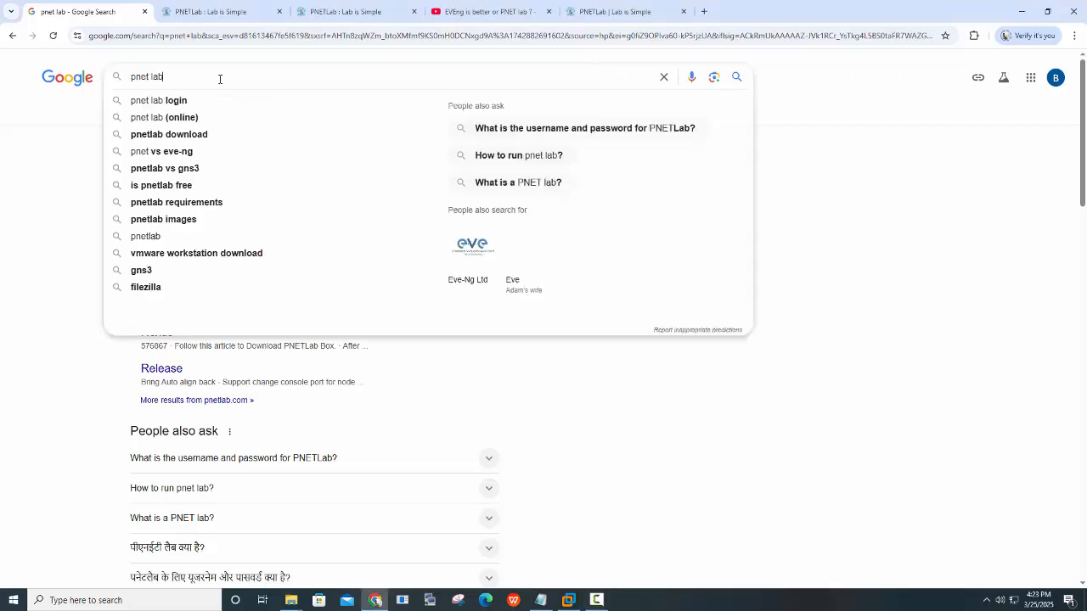
{"action": "left_click", "coordinate": [1001, 218]}
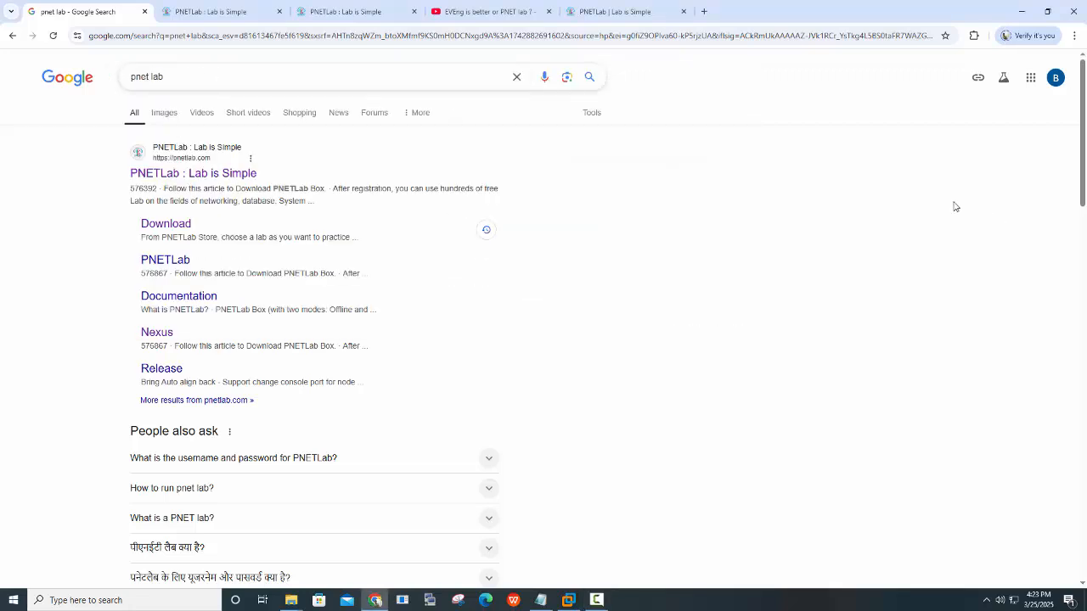
{"action": "left_click", "coordinate": [237, 76]}
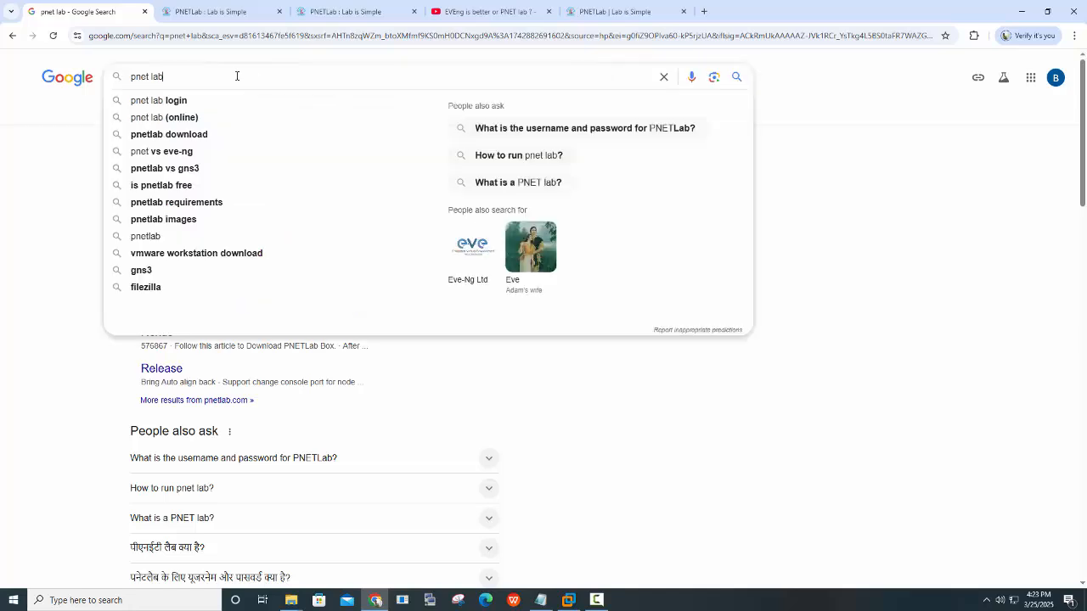
{"action": "left_click", "coordinate": [935, 238]}
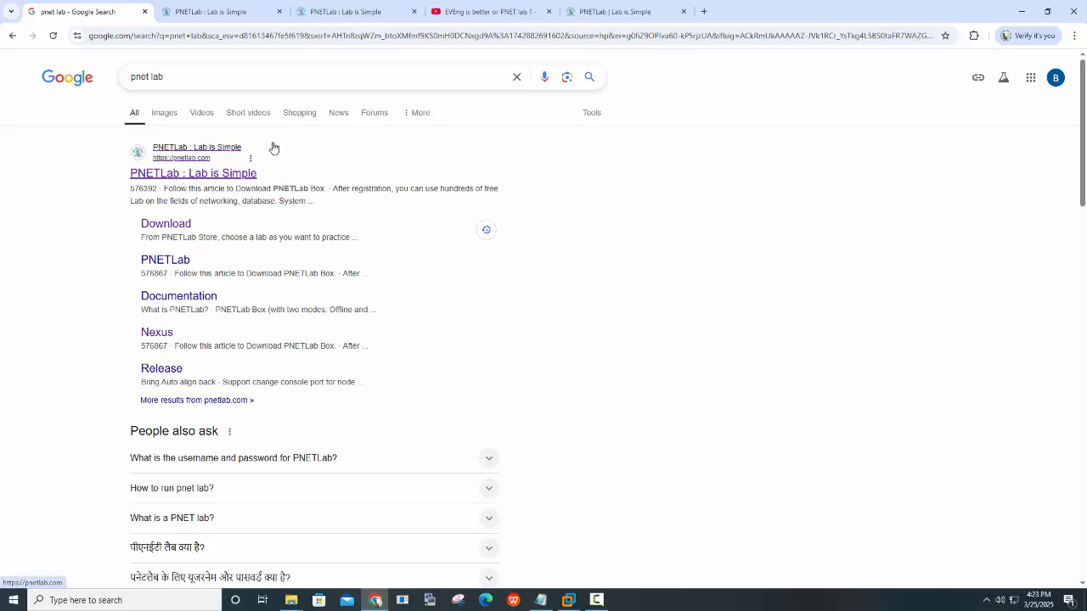
Go from the pnetlab.com result to the Download Now page and scroll to the PNET 4.2.10 links
{"action": "left_click", "coordinate": [211, 174]}
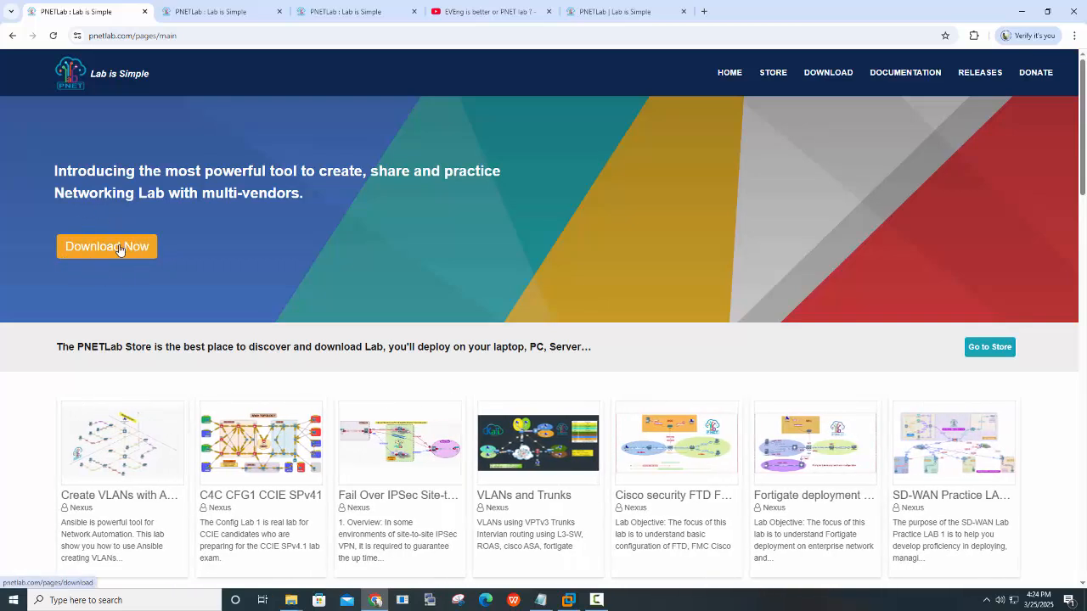
{"action": "left_click", "coordinate": [119, 248]}
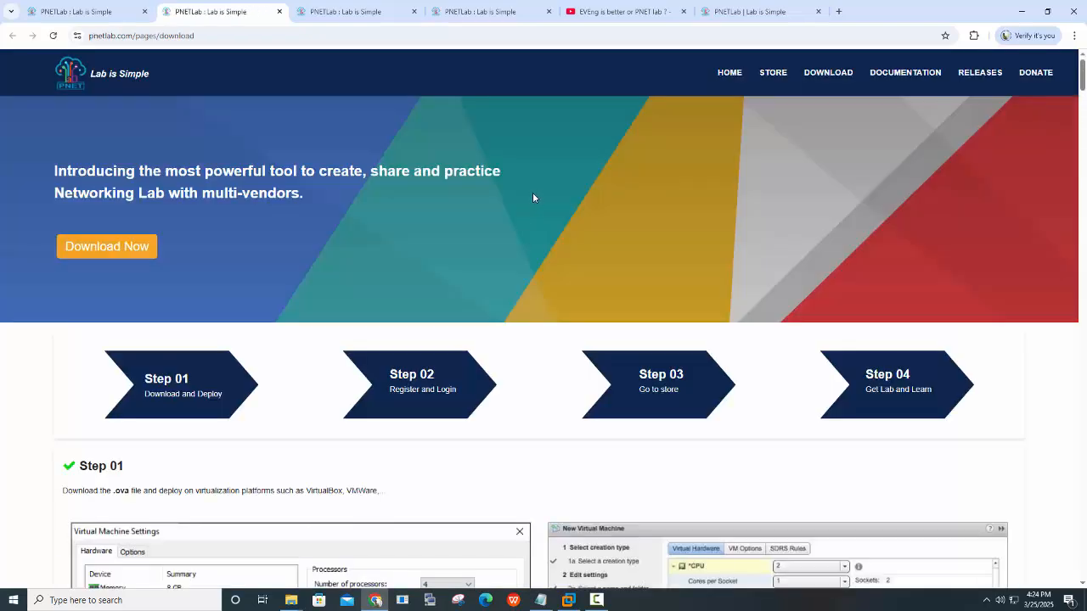
{"action": "scroll", "coordinate": [361, 189], "scroll_direction": "down", "scroll_amount": 6}
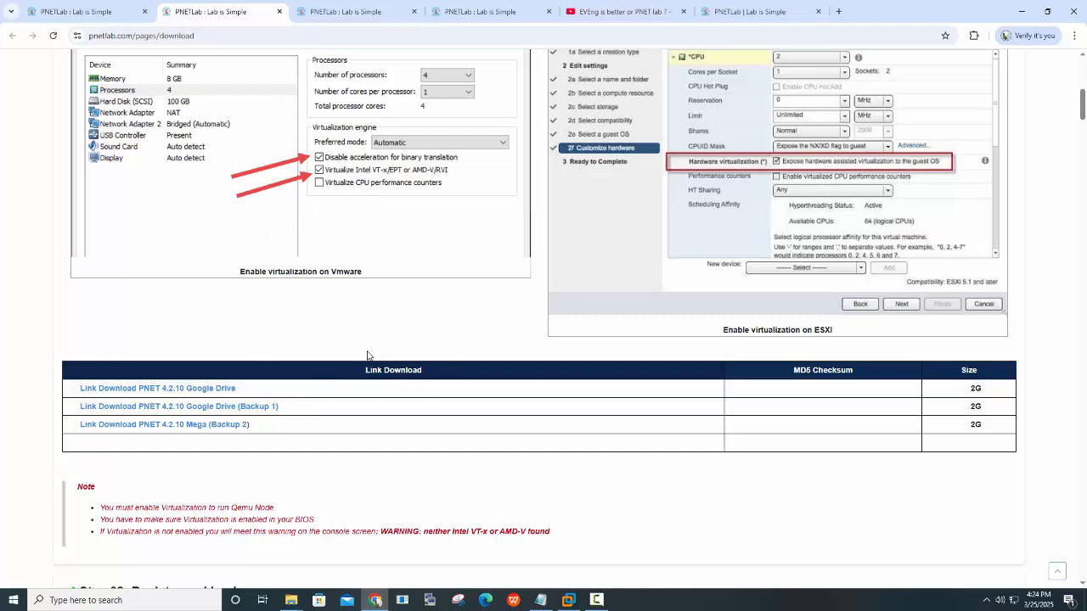
{"action": "scroll", "coordinate": [406, 306], "scroll_direction": "up", "scroll_amount": 1}
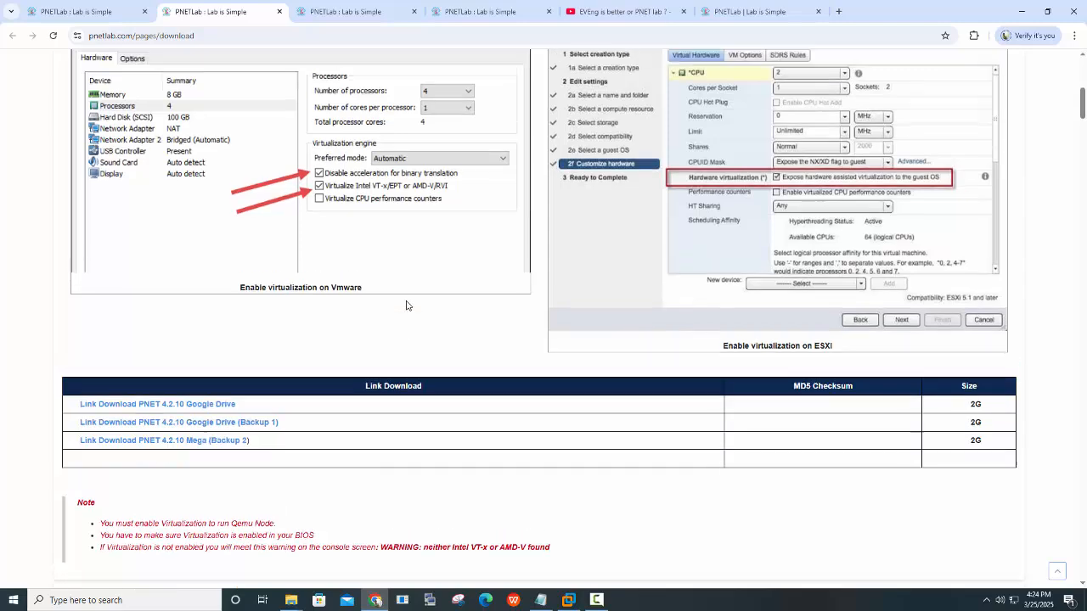
{"action": "scroll", "coordinate": [406, 306], "scroll_direction": "up", "scroll_amount": 5}
{"action": "scroll", "coordinate": [406, 306], "scroll_direction": "down", "scroll_amount": 6}
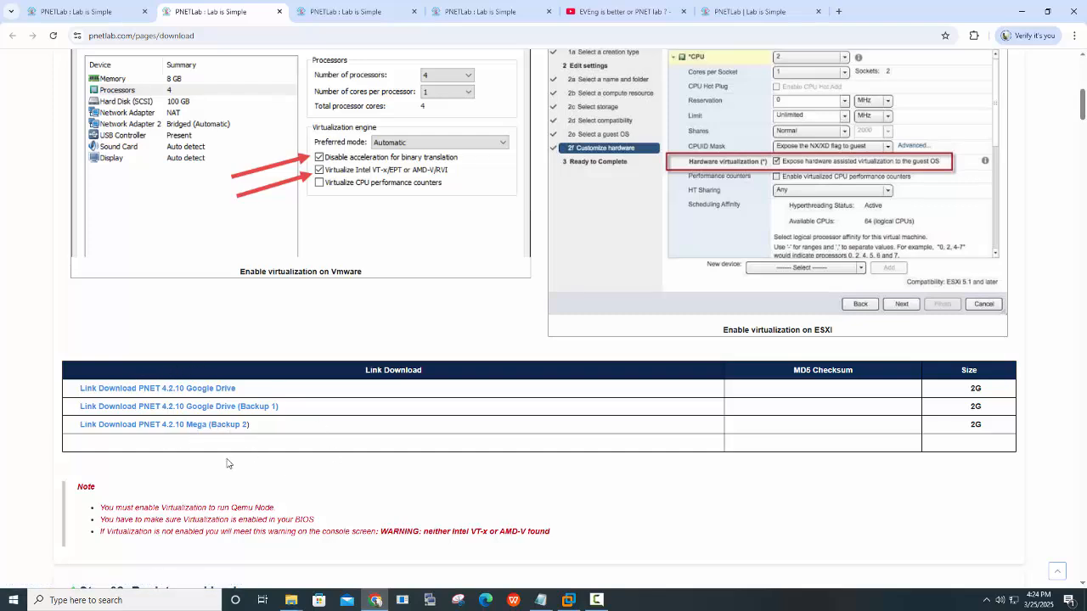
Download PNET_4.2.10.ova (1.9G) from the Google Drive link, bypassing the virus-scan warning
{"action": "left_click", "coordinate": [207, 391]}
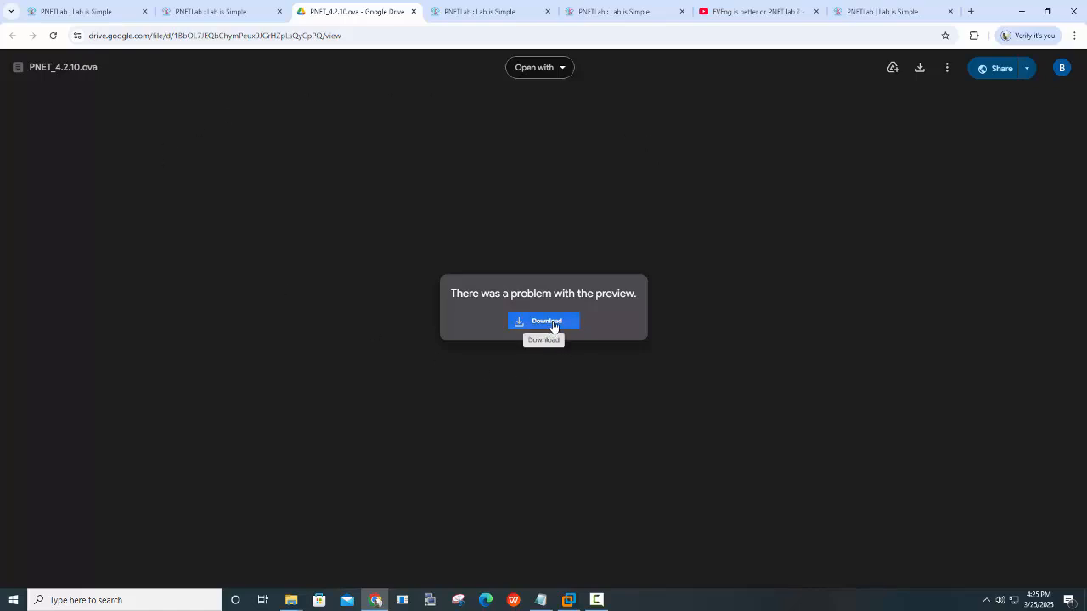
{"action": "left_click", "coordinate": [919, 68]}
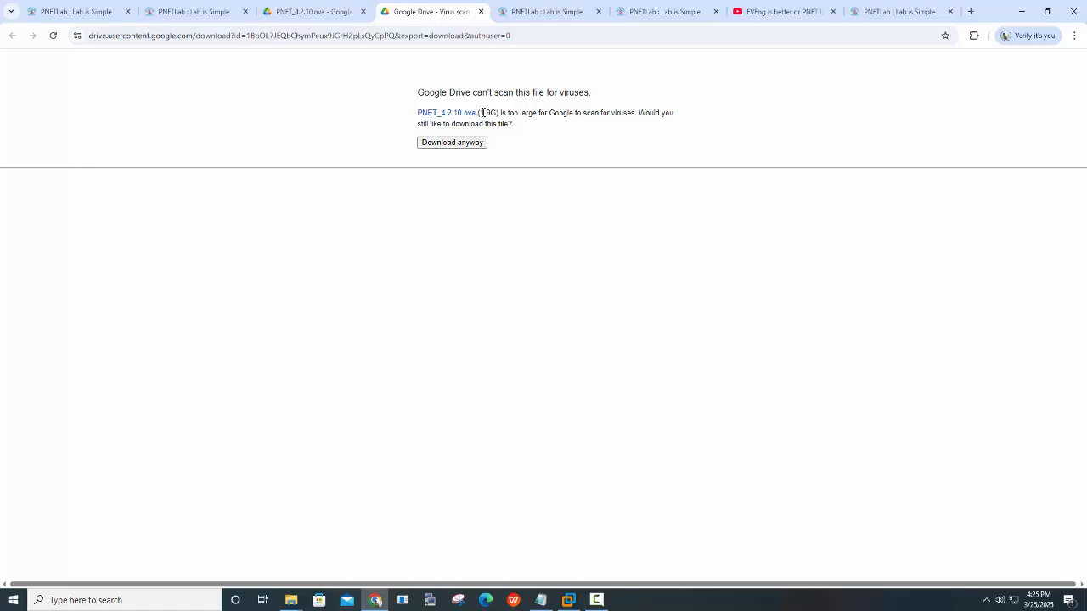
{"action": "left_click", "coordinate": [453, 143]}
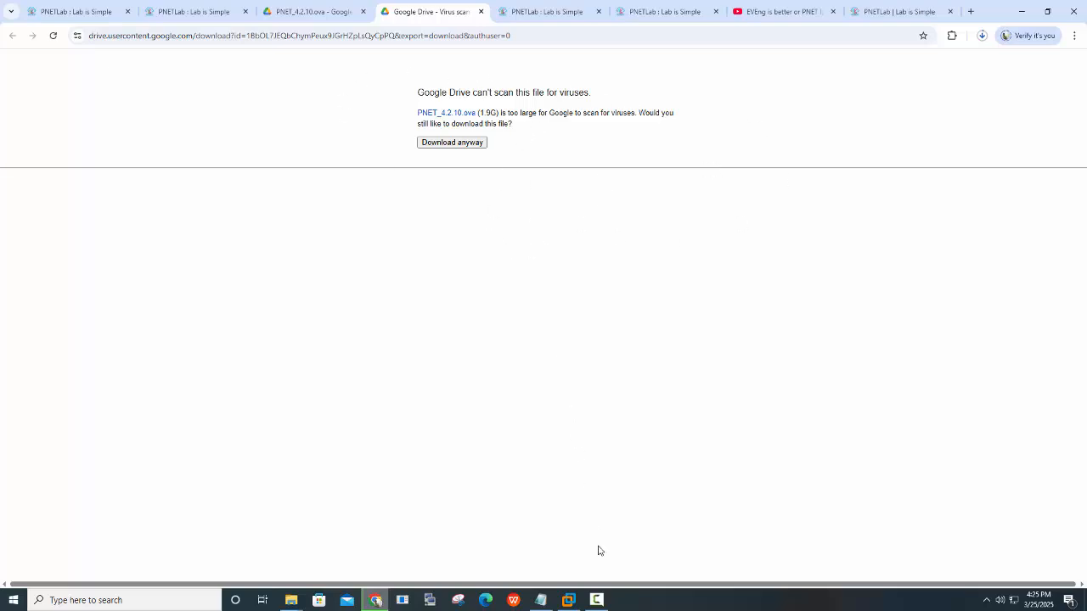
Switch from Chrome to VMware Workstation 16 Pro's Home tab
{"action": "left_click", "coordinate": [597, 600]}
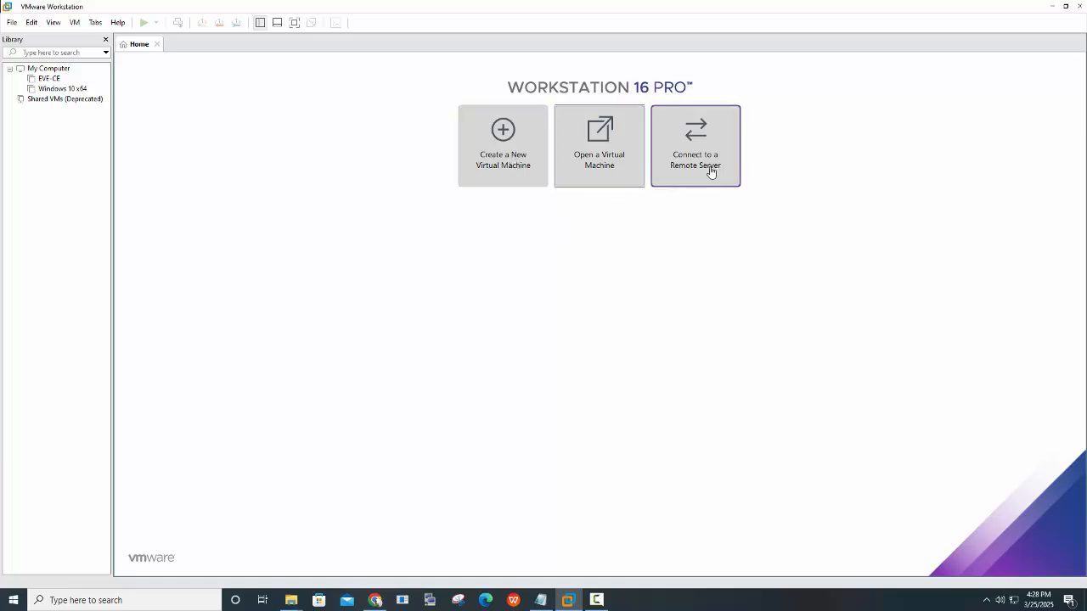
Open the PNET_4.2.10 appliance file from the PNET folder as a virtual machine
{"action": "left_click", "coordinate": [608, 164]}
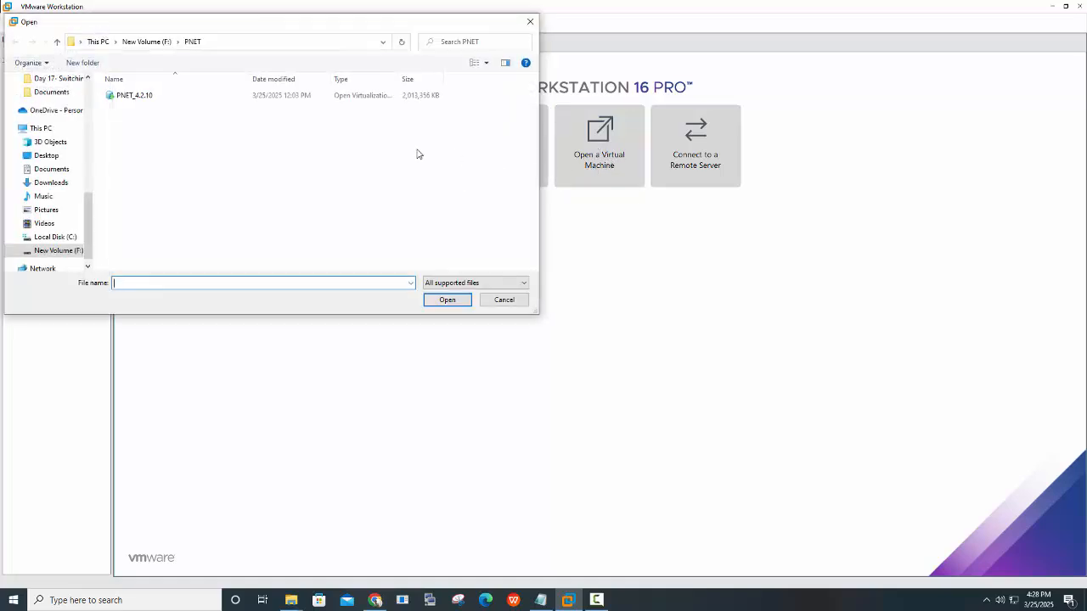
{"action": "left_click", "coordinate": [130, 96]}
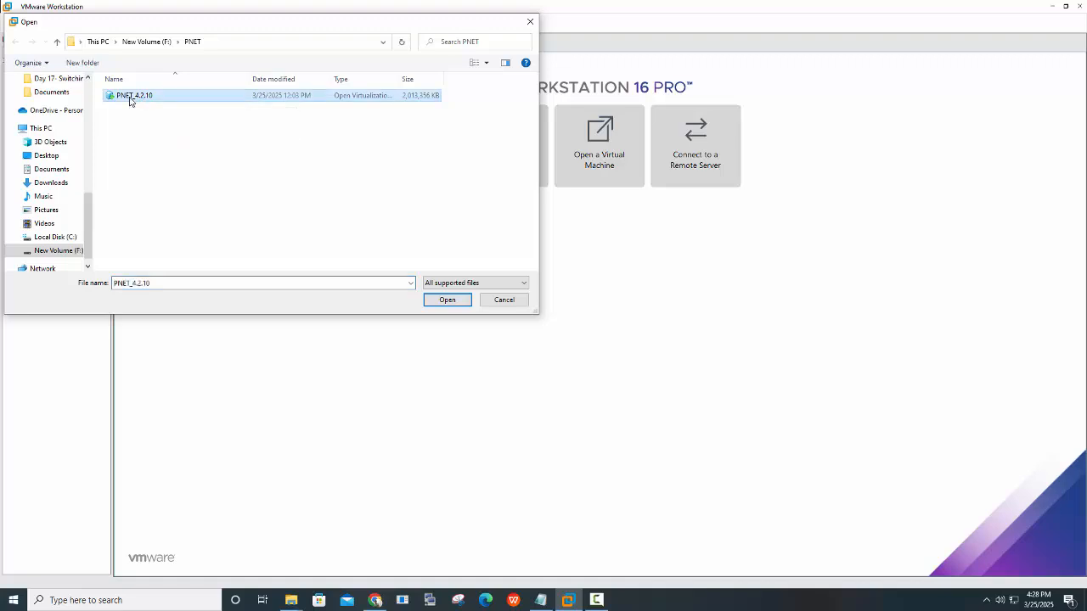
{"action": "left_click", "coordinate": [446, 304]}
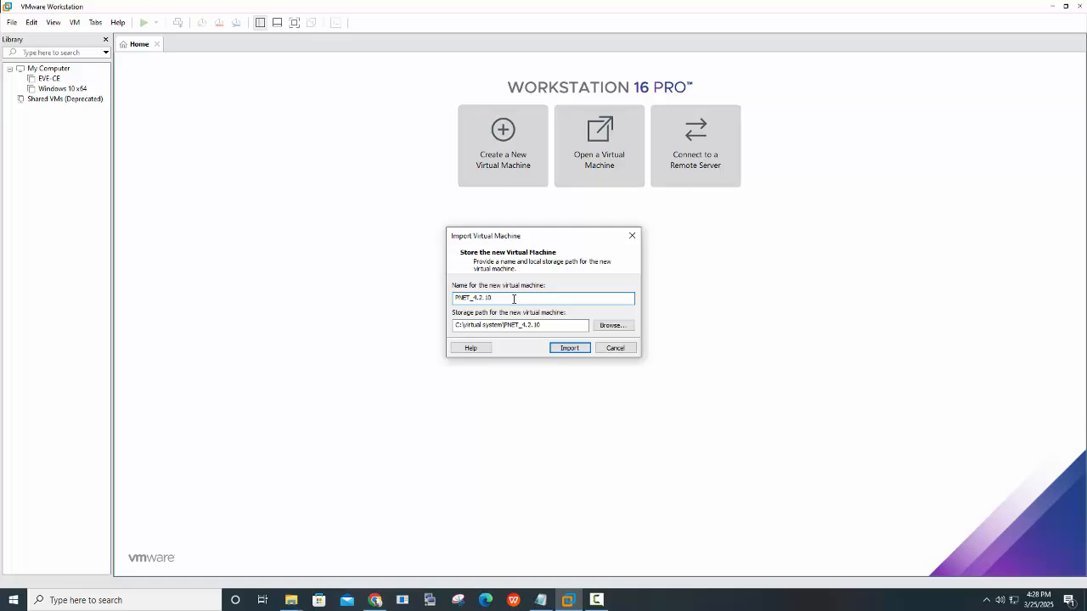
Import PNET_4.2.10 as a powered-off machine with 8 GB memory and 4 processors
{"action": "left_click", "coordinate": [577, 352]}
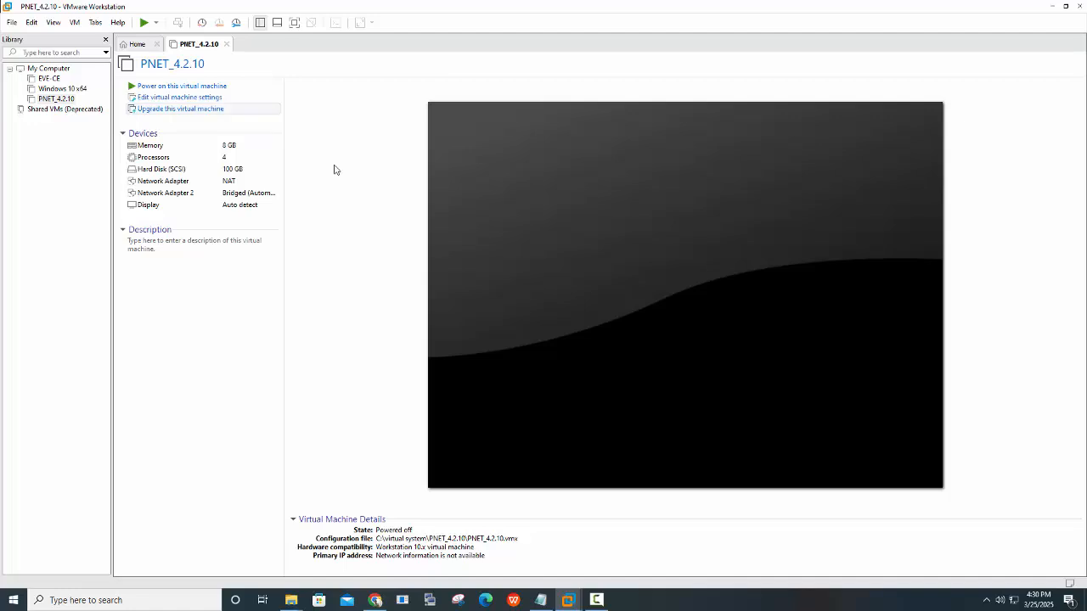
Open the PNET_4.2.10 Virtual Machine Settings with Ctrl+D
{"action": "key", "text": "ctrl+d"}
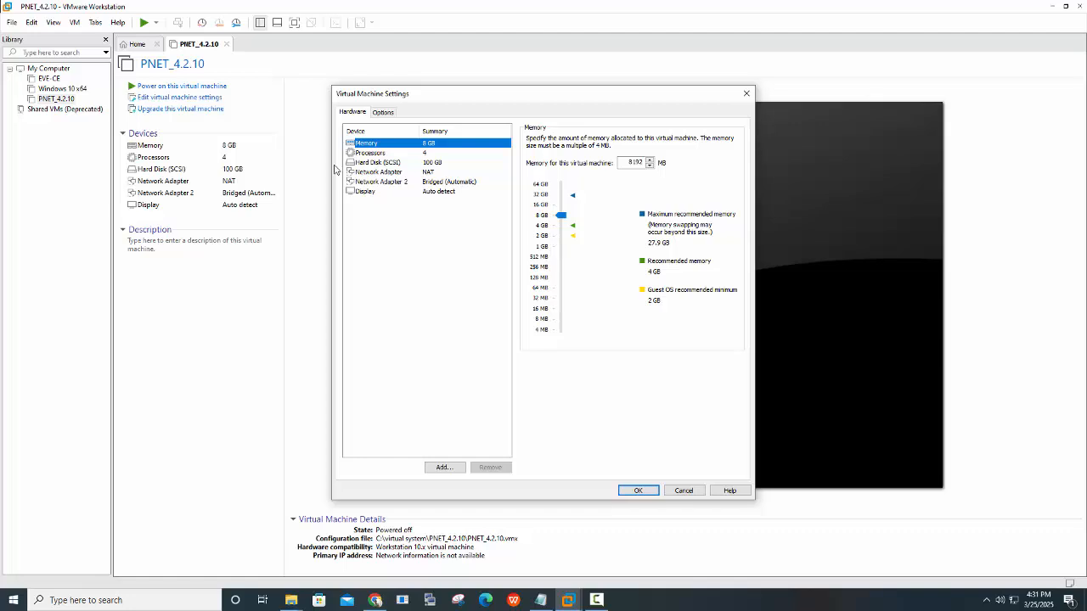
Raise the VM memory to 16 GB and set the first network adapter to bridged
{"action": "key", "text": "Up"}
{"action": "left_click", "coordinate": [379, 173]}
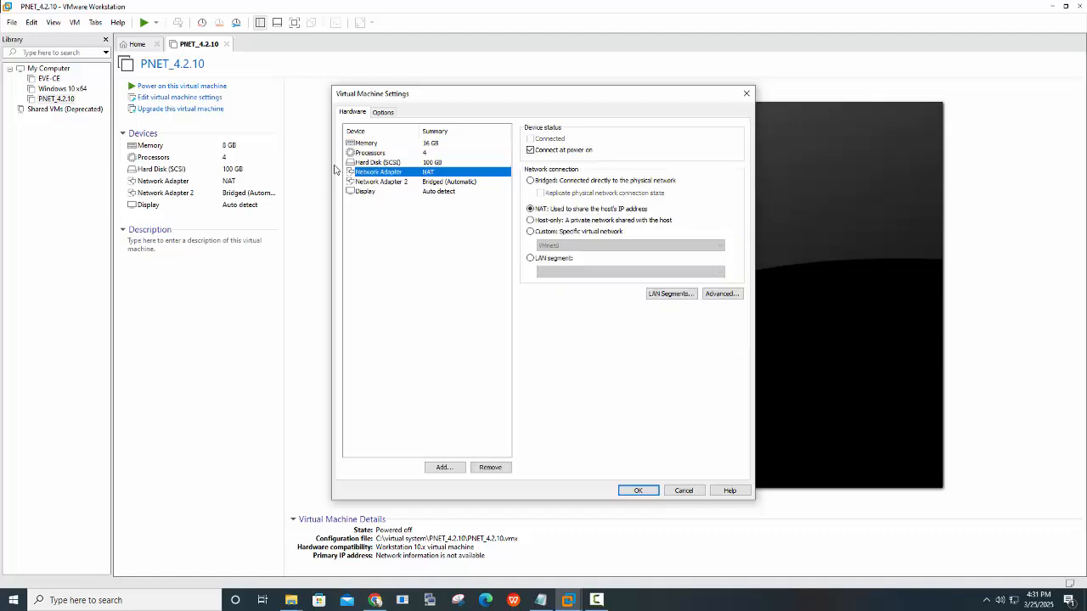
{"action": "left_click", "coordinate": [531, 181]}
Select the second network adapter, then switch to Chrome's PNETLab download page tab
{"action": "left_click", "coordinate": [382, 182]}
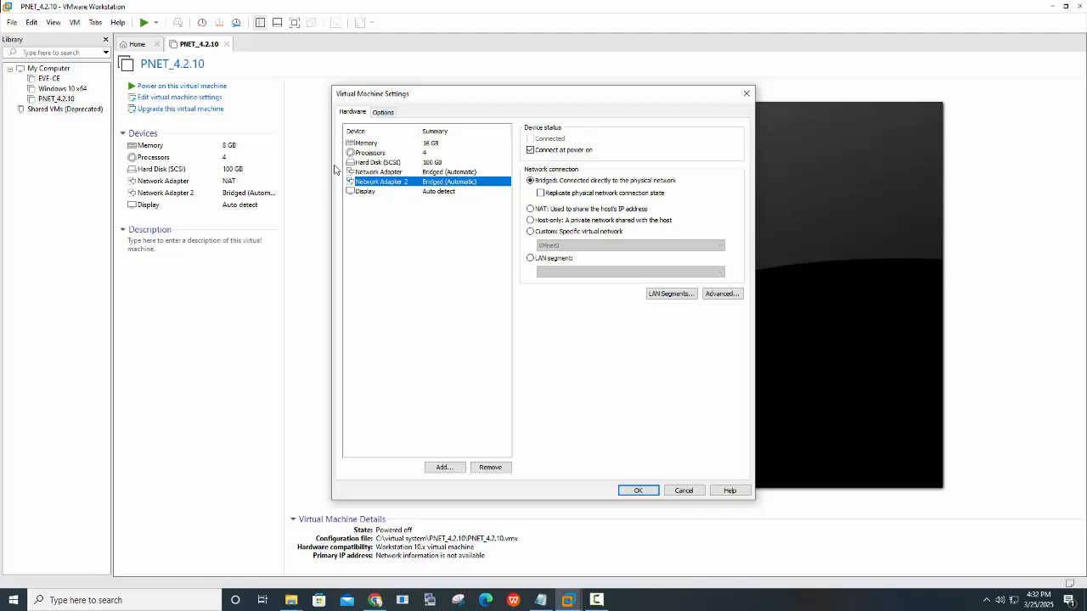
{"action": "key", "text": "alt+Tab"}
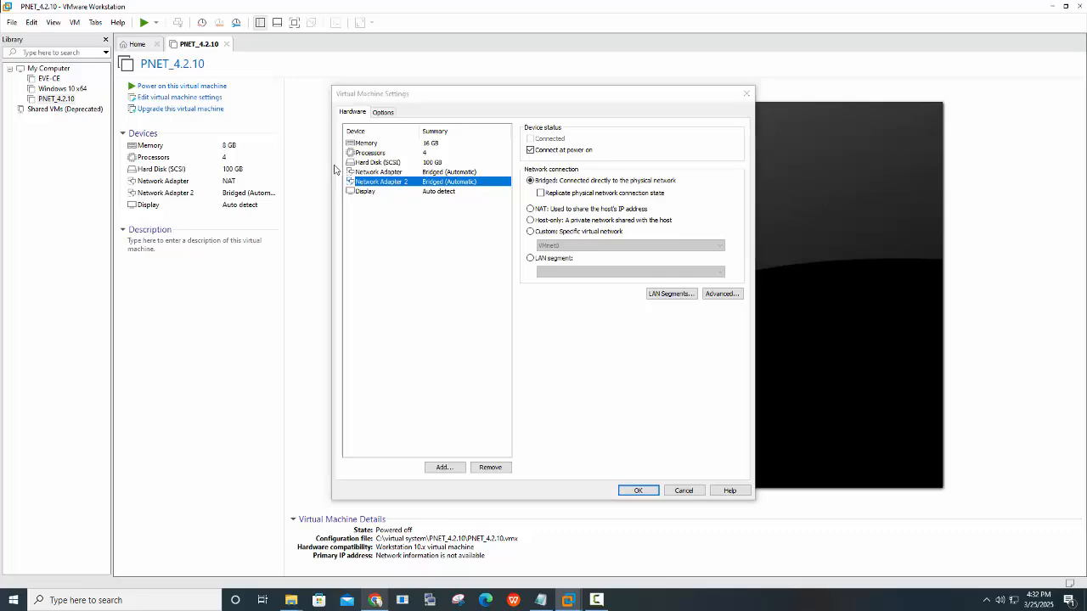
{"action": "key", "text": "ctrl+2"}
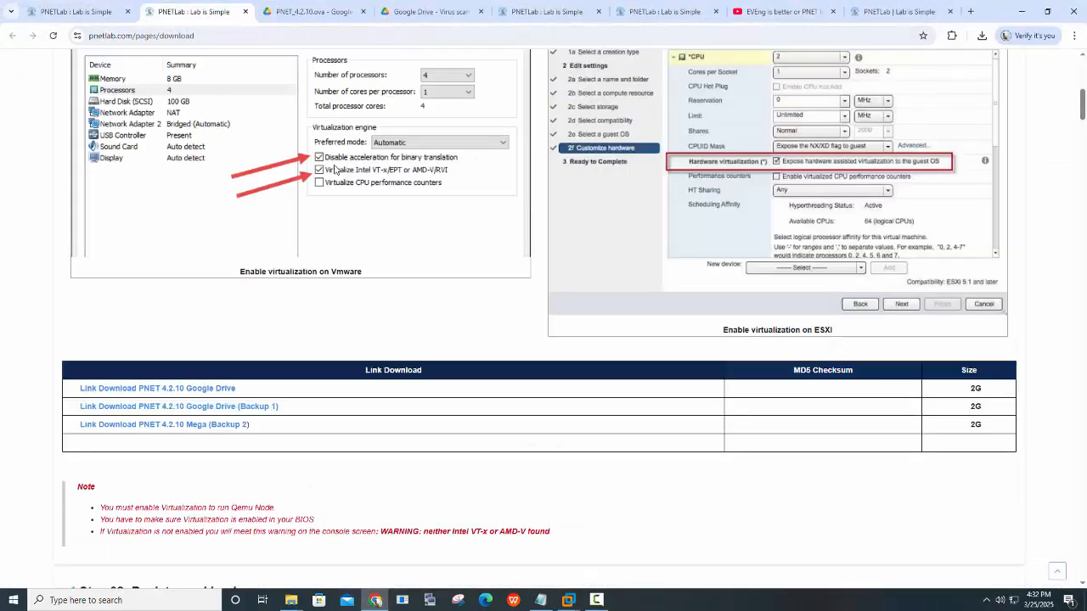
Cycle through the Drive preview and virus-scan tabs, then return to the PNETLab download tab
{"action": "key", "text": "ctrl+Tab"}
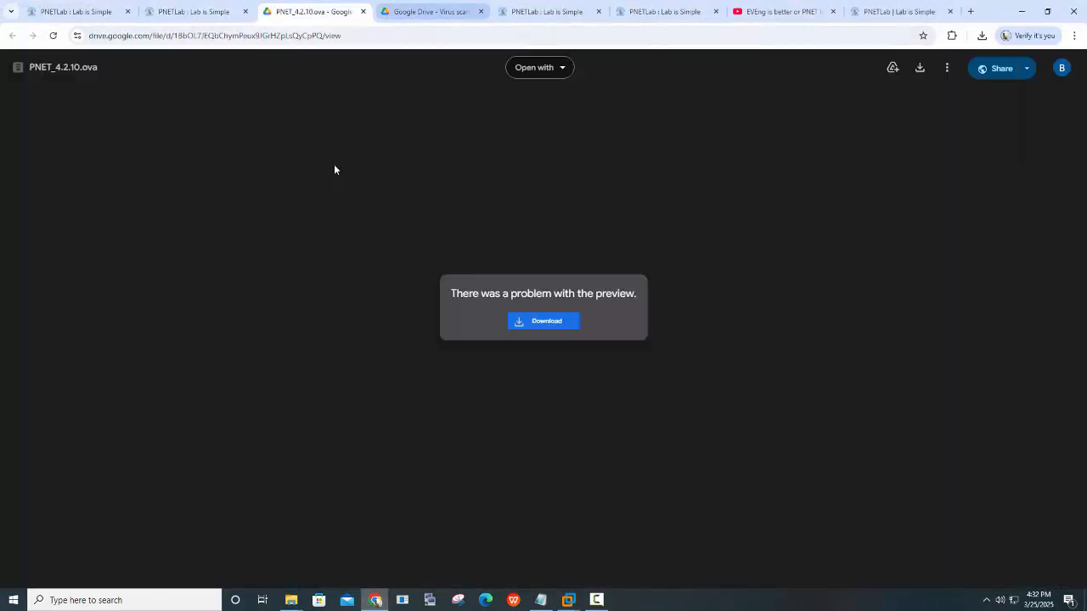
{"action": "key", "text": "ctrl+Tab"}
{"action": "key", "text": "ctrl+Tab"}
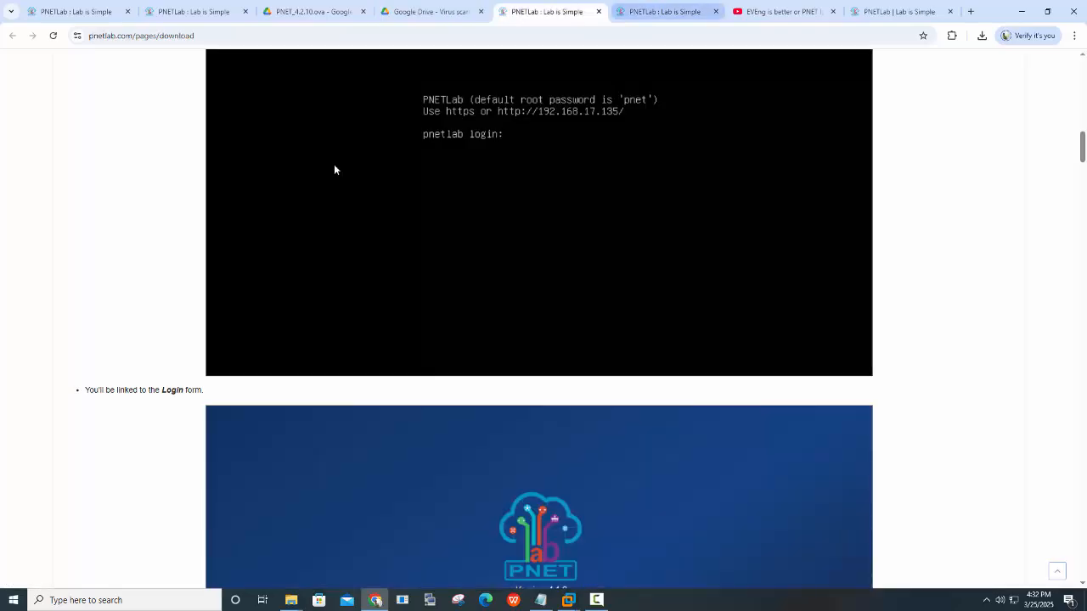
{"action": "key", "text": "ctrl+Tab"}
{"action": "scroll", "coordinate": [334, 170], "scroll_direction": "up", "scroll_amount": 5}
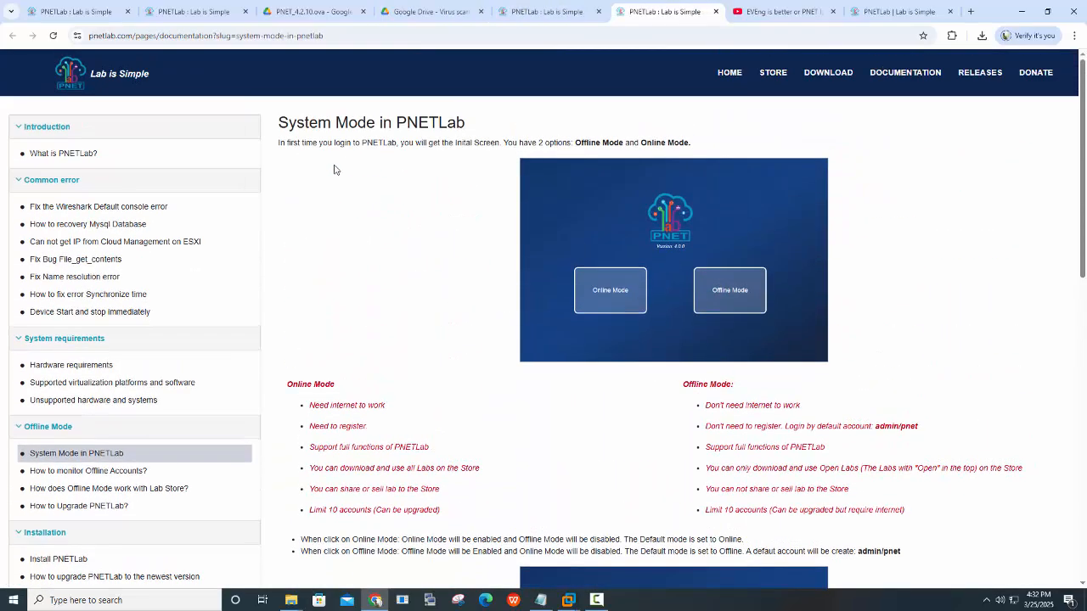
{"action": "key", "text": "ctrl+shift+Tab"}
{"action": "scroll", "coordinate": [334, 170], "scroll_direction": "up", "scroll_amount": 15}
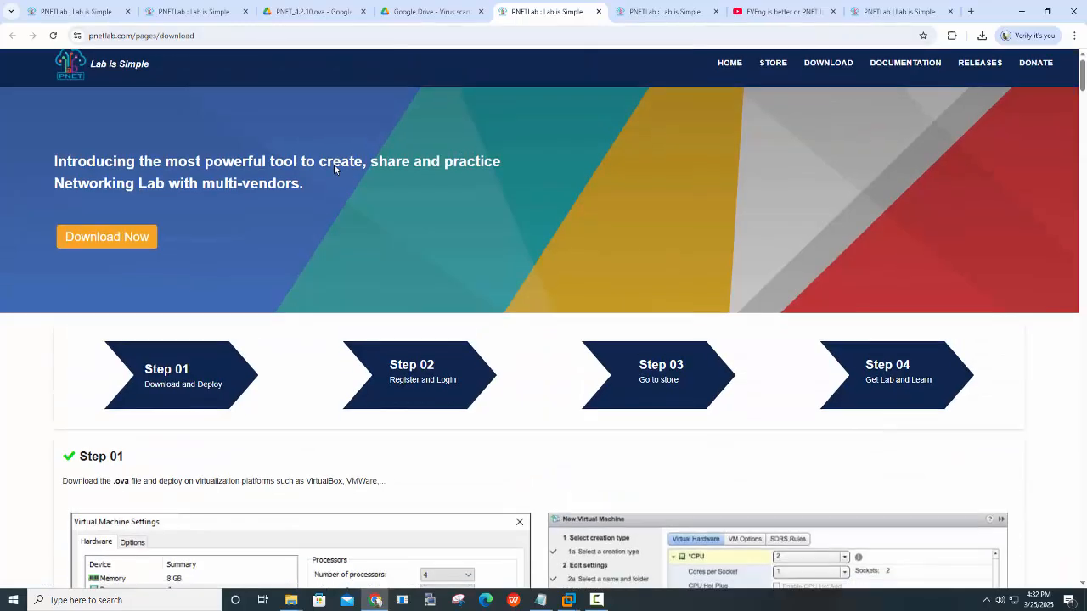
Scroll down through the PNETLab download page guide
{"action": "scroll", "coordinate": [334, 170], "scroll_direction": "down", "scroll_amount": 7}
{"action": "scroll", "coordinate": [334, 170], "scroll_direction": "down", "scroll_amount": 1}
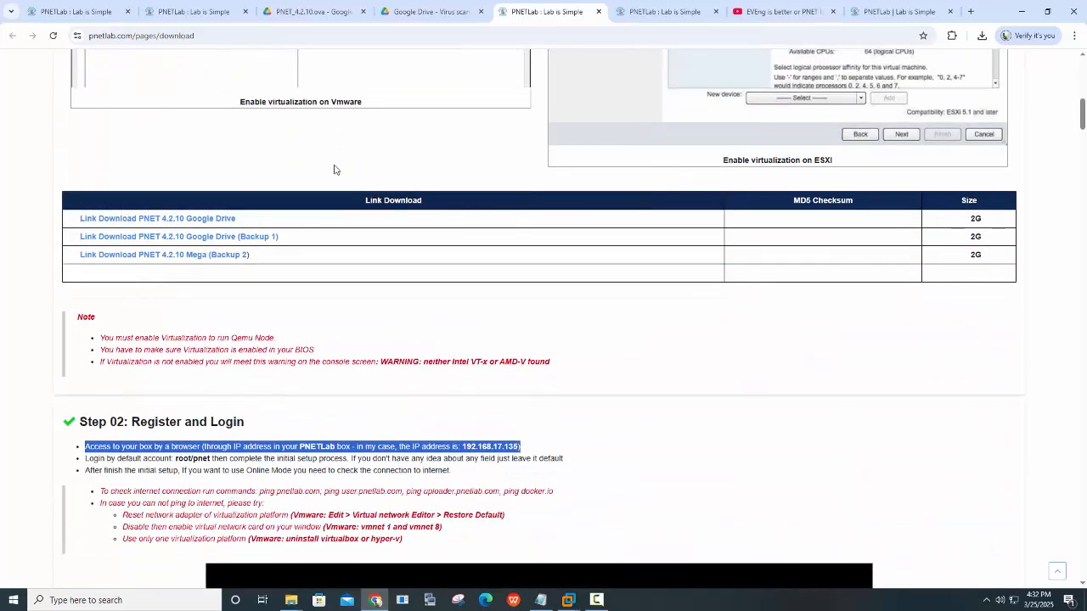
{"action": "scroll", "coordinate": [334, 170], "scroll_direction": "down", "scroll_amount": 2}
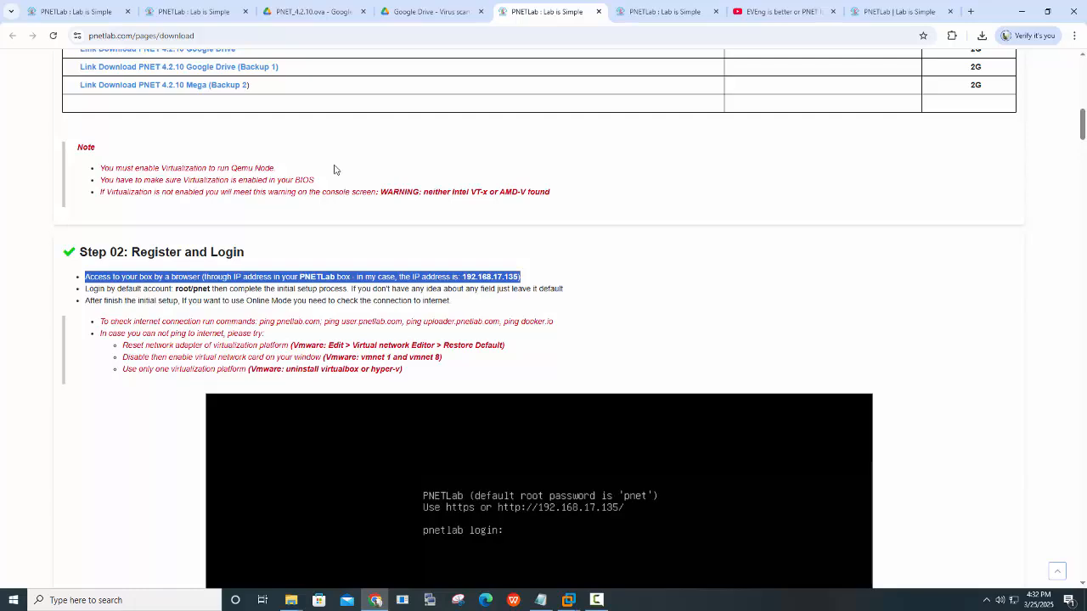
{"action": "scroll", "coordinate": [334, 170], "scroll_direction": "down", "scroll_amount": 8}
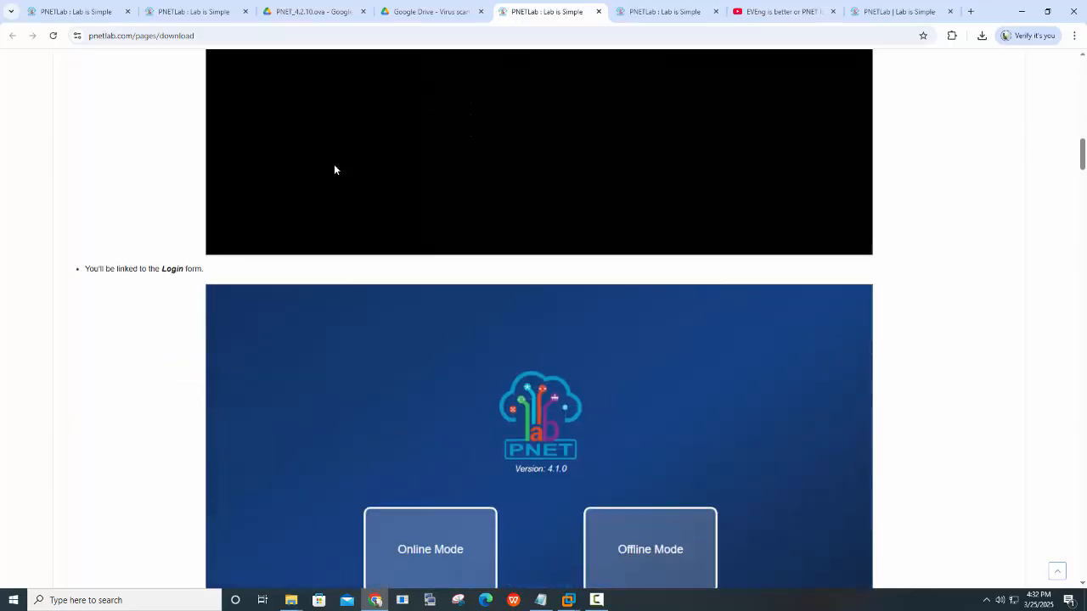
{"action": "scroll", "coordinate": [334, 170], "scroll_direction": "down", "scroll_amount": 3}
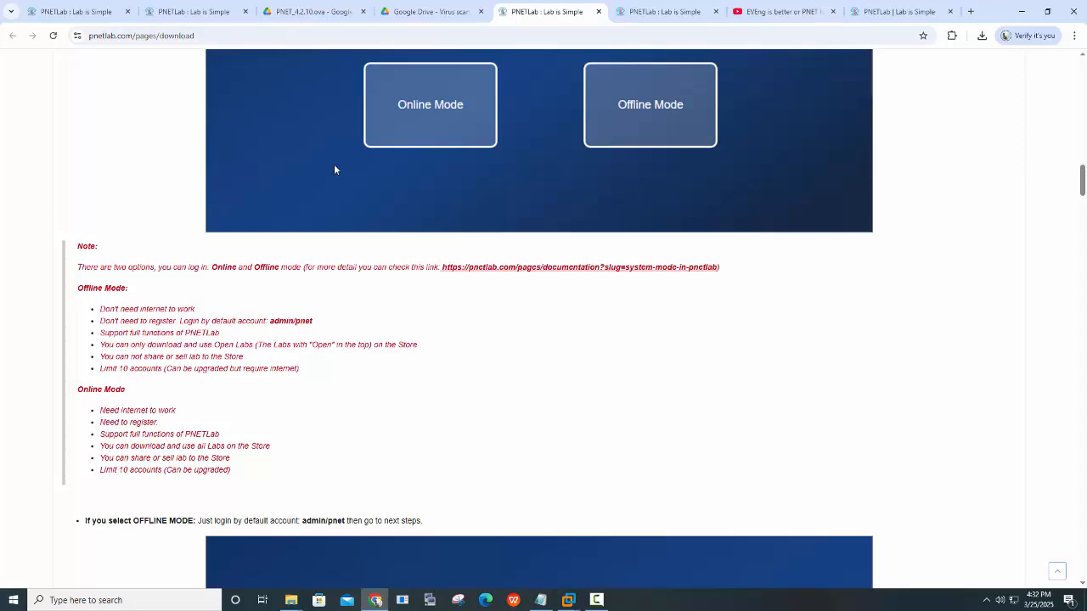
{"action": "scroll", "coordinate": [334, 170], "scroll_direction": "down", "scroll_amount": 14}
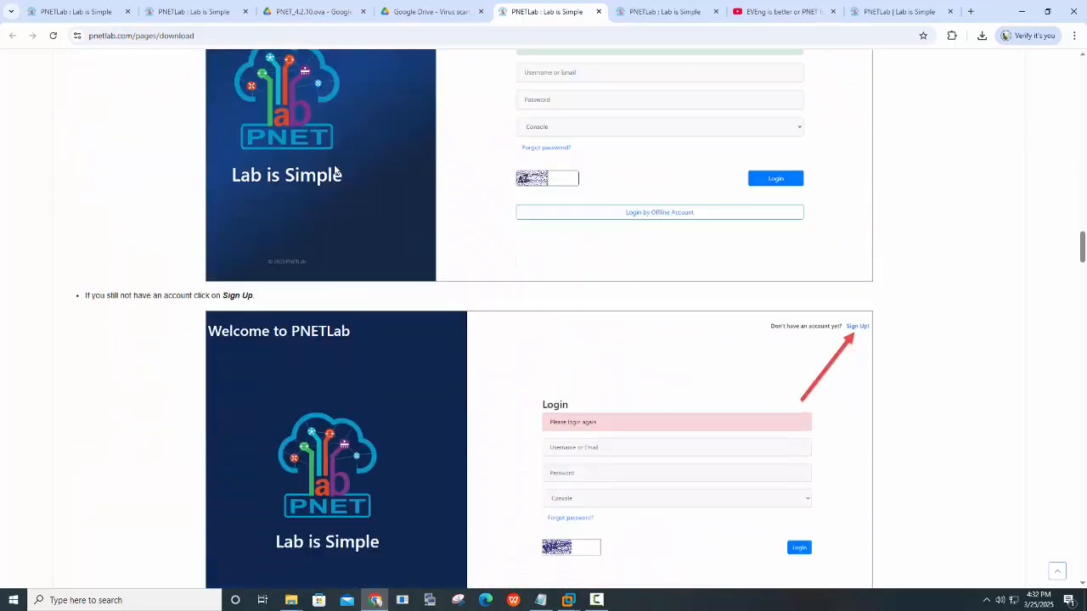
{"action": "scroll", "coordinate": [334, 170], "scroll_direction": "down", "scroll_amount": 10}
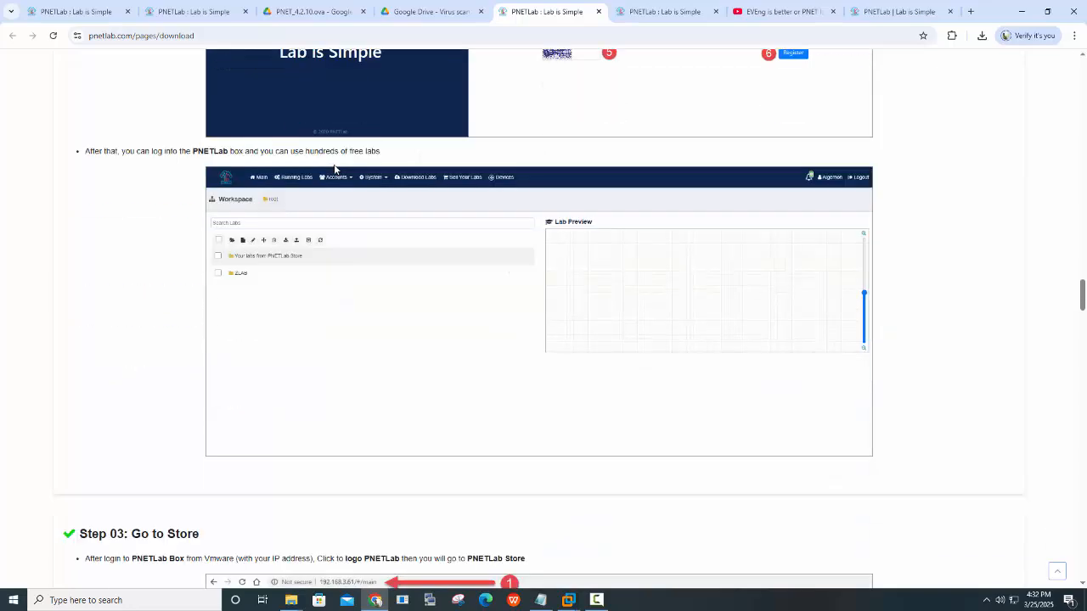
{"action": "scroll", "coordinate": [334, 170], "scroll_direction": "down", "scroll_amount": 2}
Close the EVE-NG versus PNET YouTube tab and return to the download page's Step 04
{"action": "key", "text": "ctrl+Tab"}
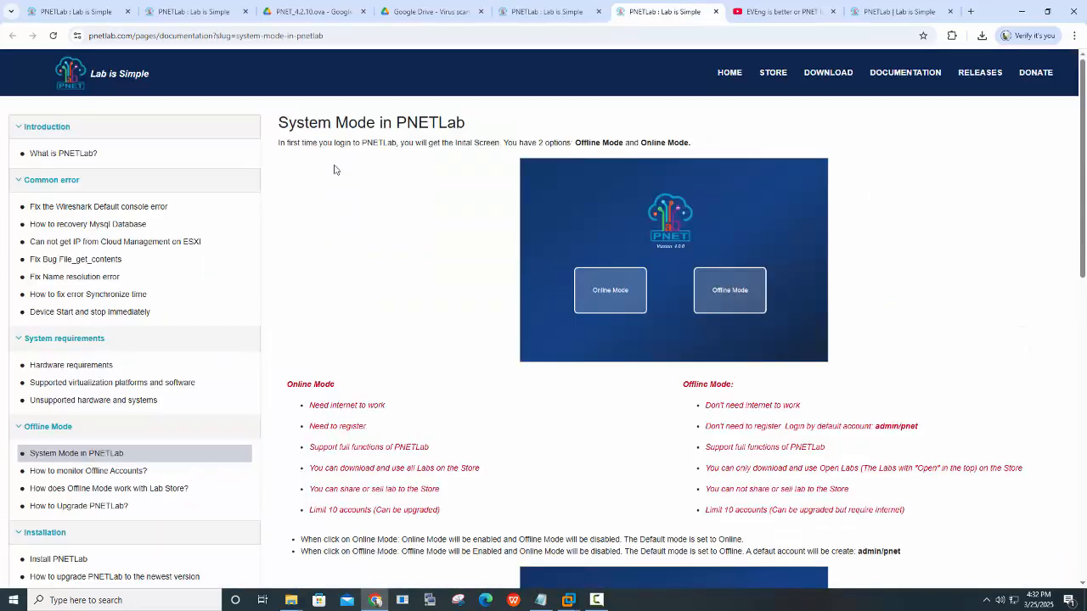
{"action": "scroll", "coordinate": [334, 170], "scroll_direction": "down", "scroll_amount": 8}
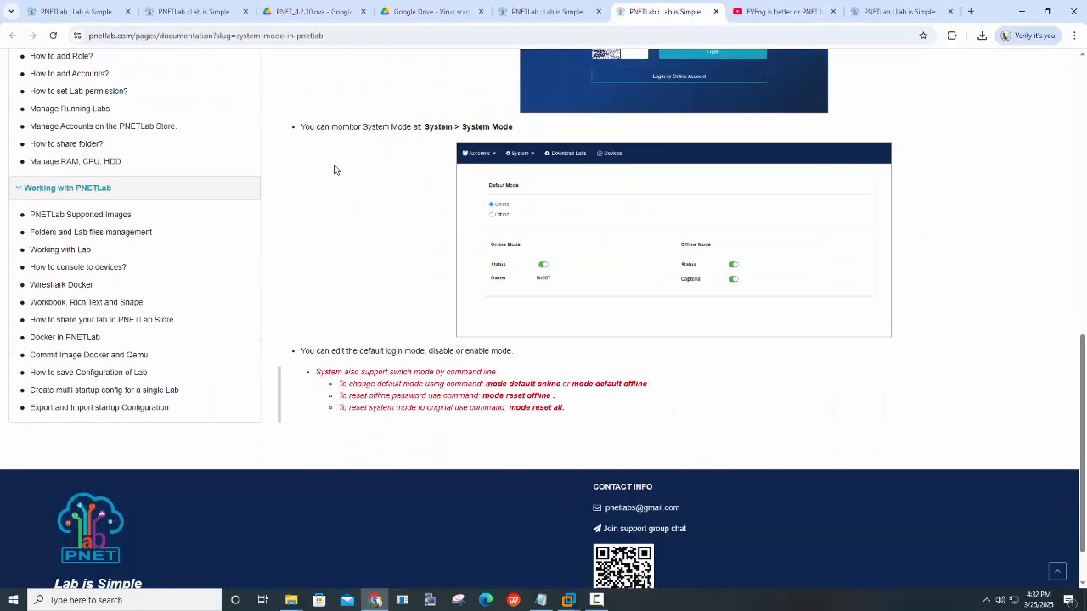
{"action": "scroll", "coordinate": [334, 170], "scroll_direction": "down", "scroll_amount": 1}
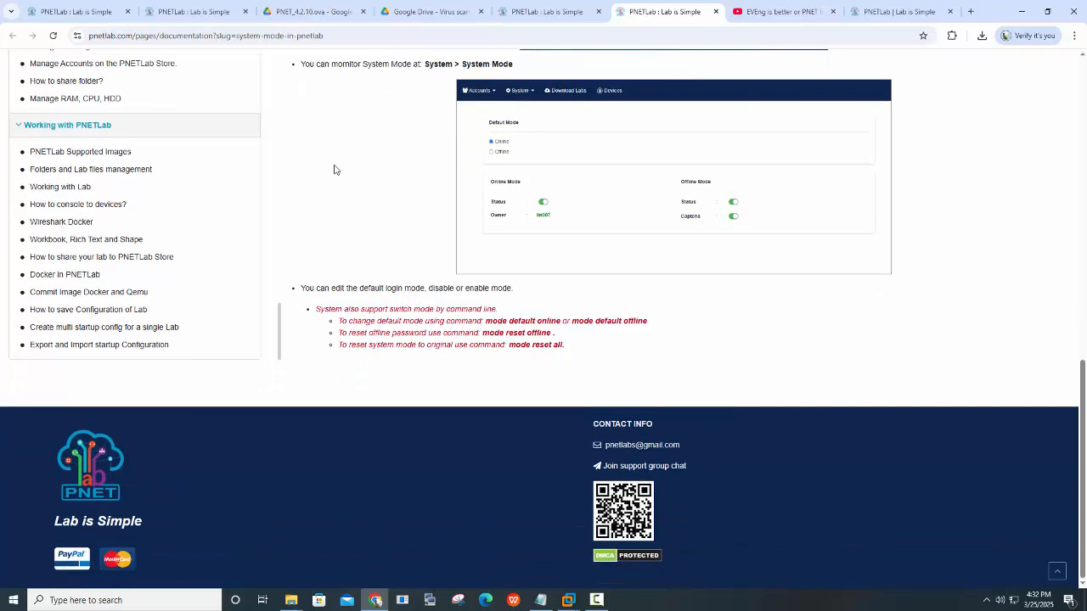
{"action": "left_click", "coordinate": [833, 11]}
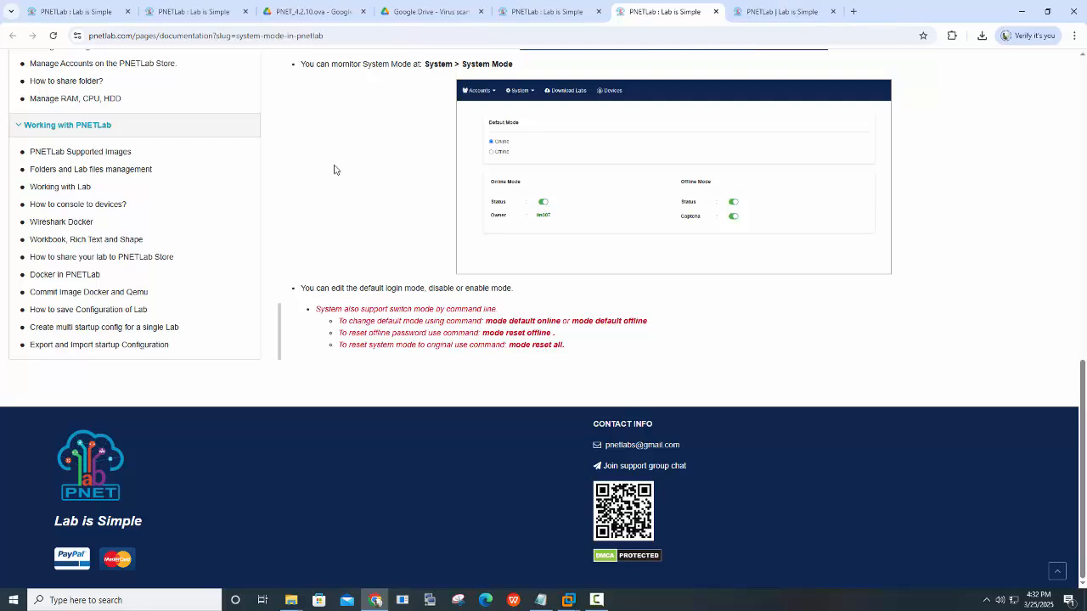
{"action": "scroll", "coordinate": [334, 170], "scroll_direction": "up", "scroll_amount": 10}
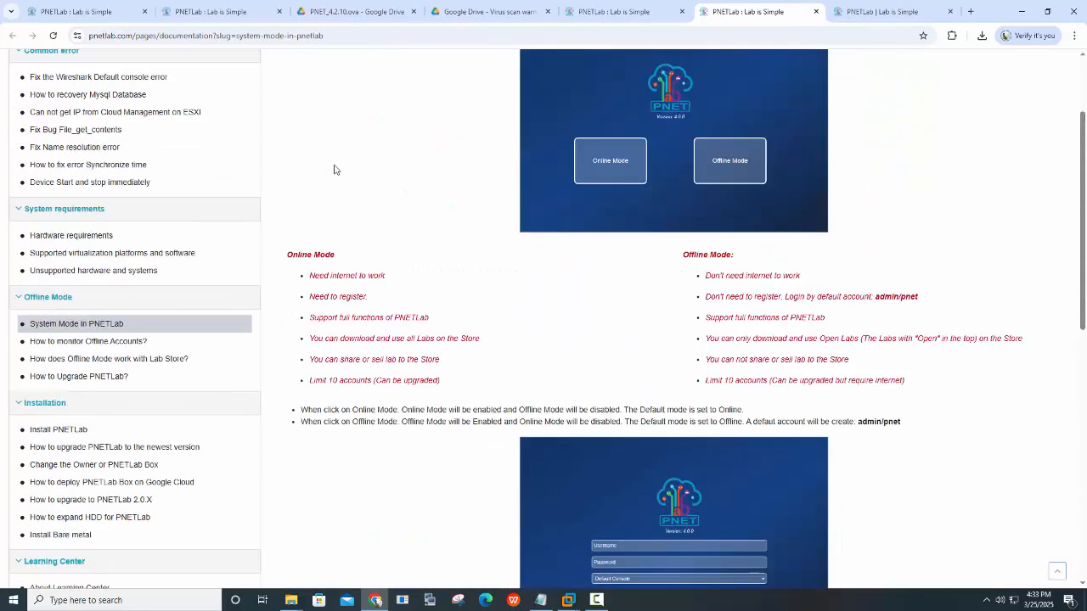
{"action": "left_click", "coordinate": [624, 11]}
{"action": "scroll", "coordinate": [334, 170], "scroll_direction": "down", "scroll_amount": 10}
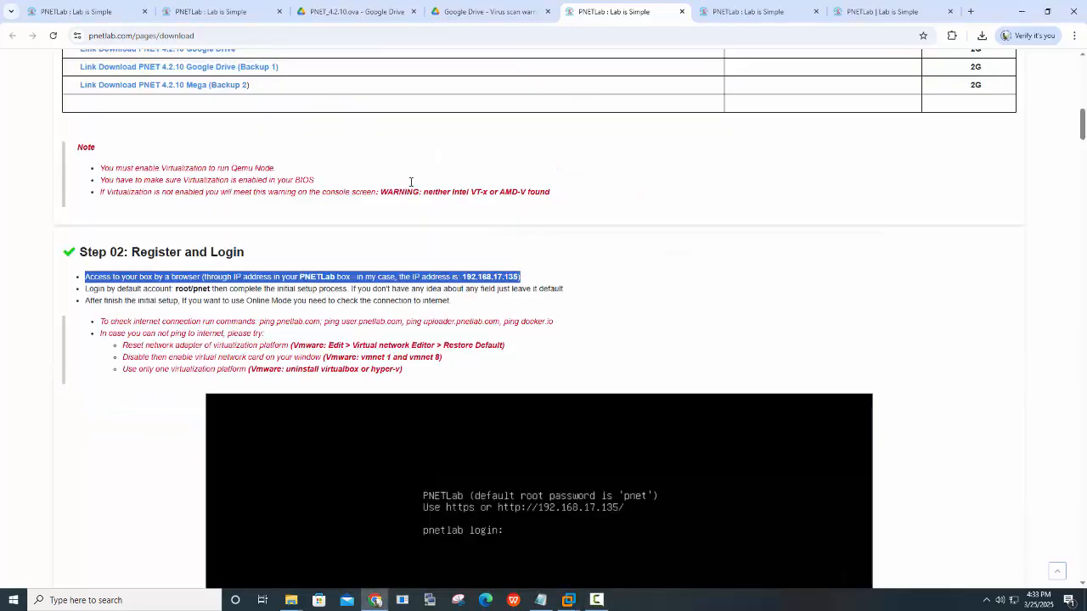
Highlight the note's key terms: BIOS, Virtualization, Intel VT-x and AMD-V
{"action": "scroll", "coordinate": [422, 233], "scroll_direction": "up", "scroll_amount": 2}
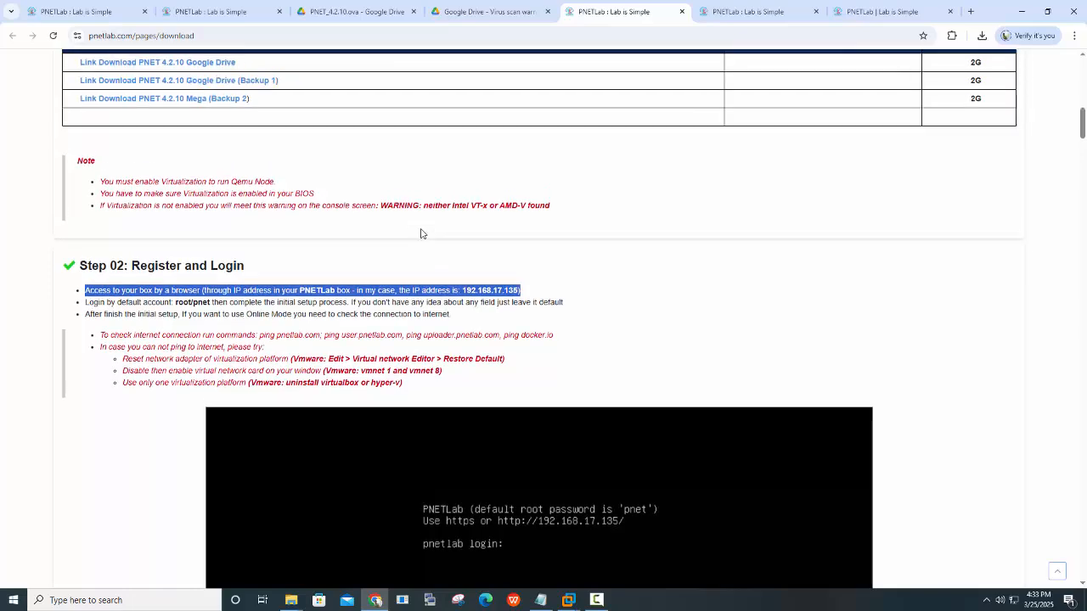
{"action": "scroll", "coordinate": [424, 233], "scroll_direction": "down", "scroll_amount": 2}
{"action": "left_click", "coordinate": [307, 257]}
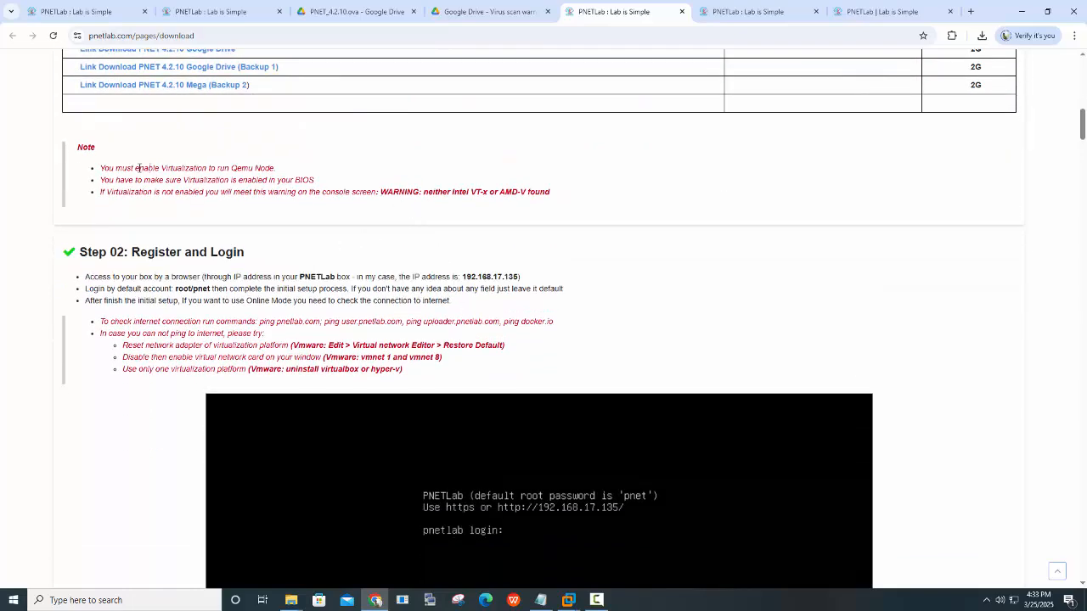
{"action": "left_click_drag", "start_coordinate": [99, 167], "coordinate": [323, 161]}
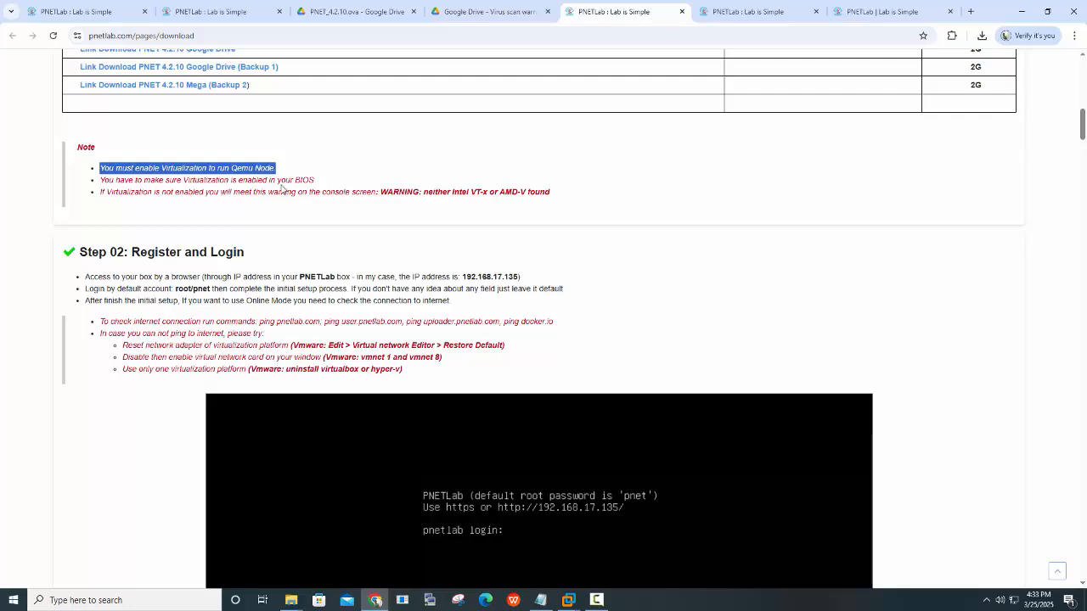
{"action": "left_click_drag", "start_coordinate": [294, 181], "coordinate": [314, 186]}
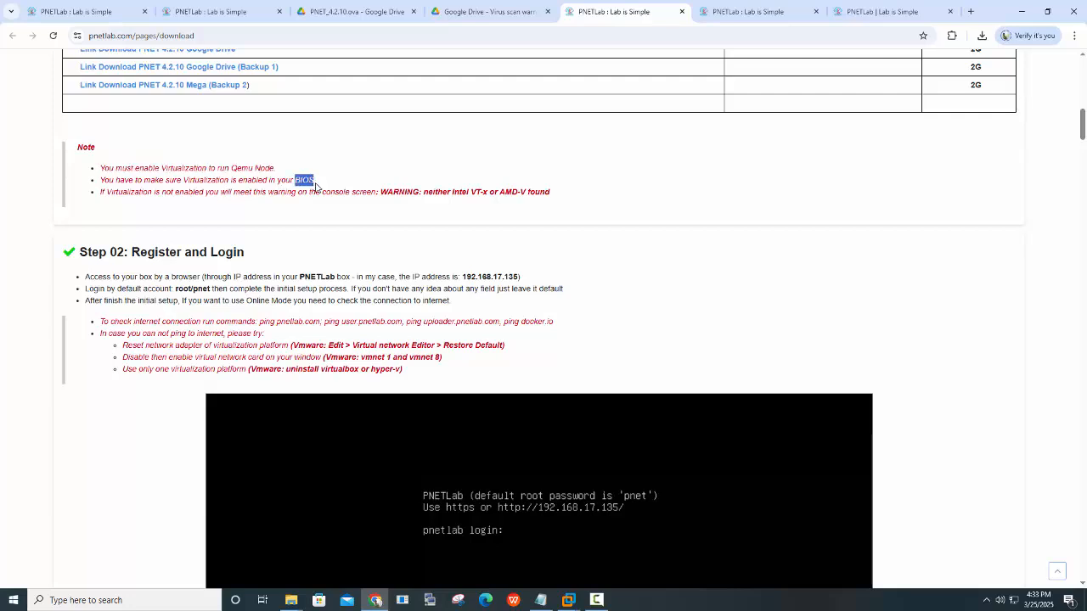
{"action": "left_click_drag", "start_coordinate": [184, 181], "coordinate": [230, 181]}
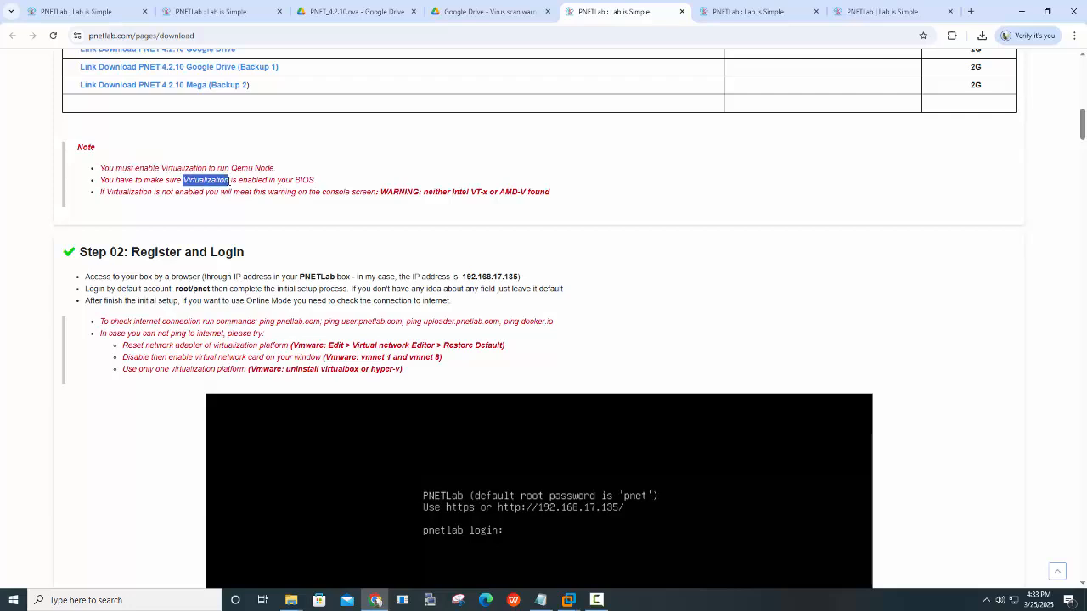
{"action": "left_click_drag", "start_coordinate": [452, 193], "coordinate": [488, 193]}
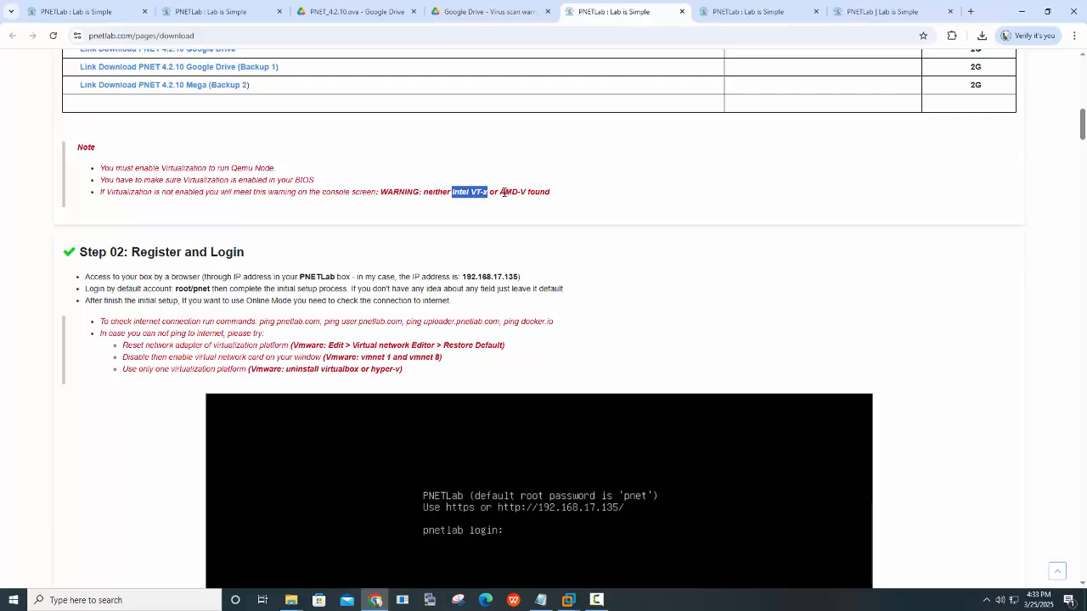
{"action": "left_click_drag", "start_coordinate": [500, 193], "coordinate": [526, 193]}
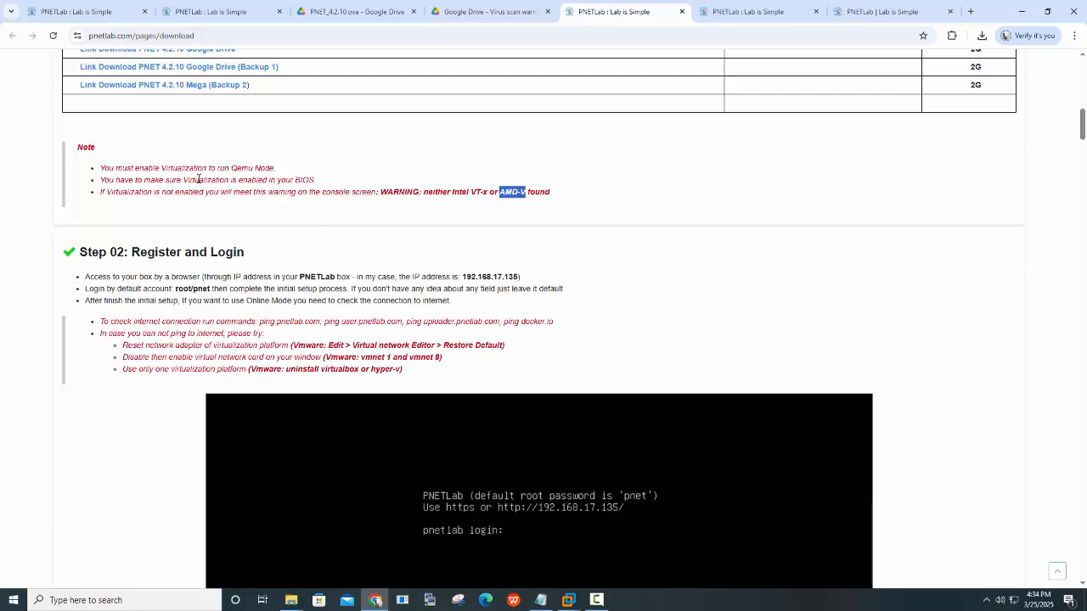
Select the entire three-line virtualization note above Step 02
{"action": "left_click_drag", "start_coordinate": [183, 180], "coordinate": [315, 184]}
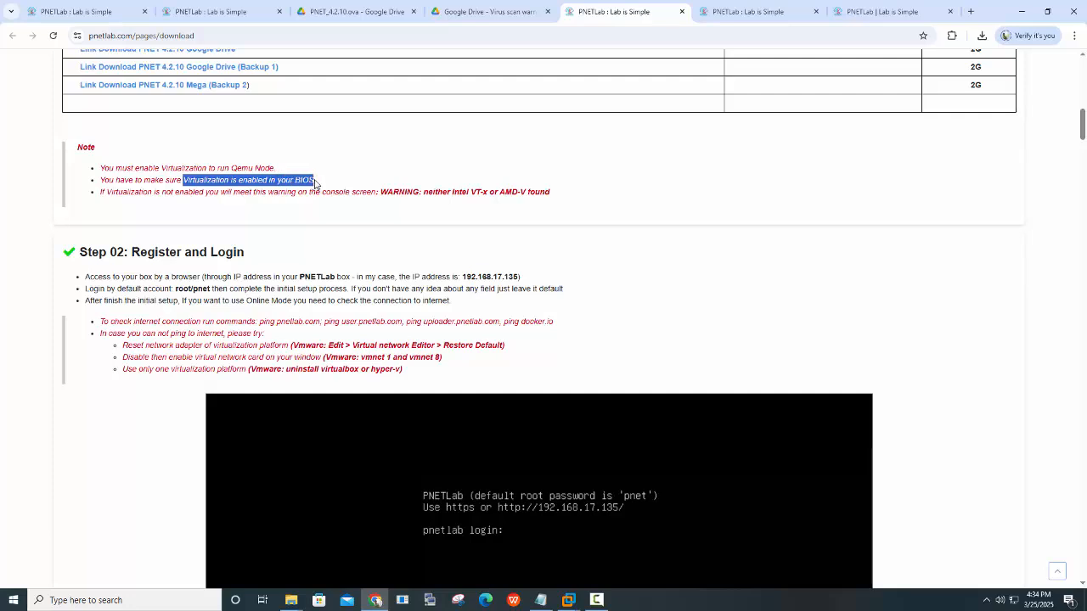
{"action": "left_click_drag", "start_coordinate": [101, 168], "coordinate": [558, 192]}
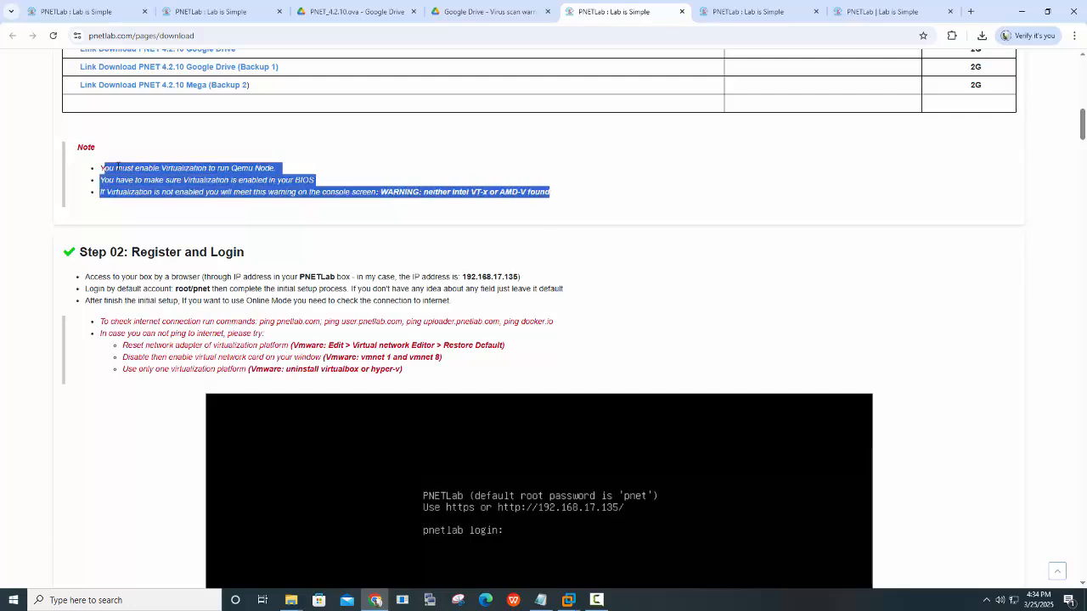
{"action": "left_click_drag", "start_coordinate": [102, 167], "coordinate": [596, 205]}
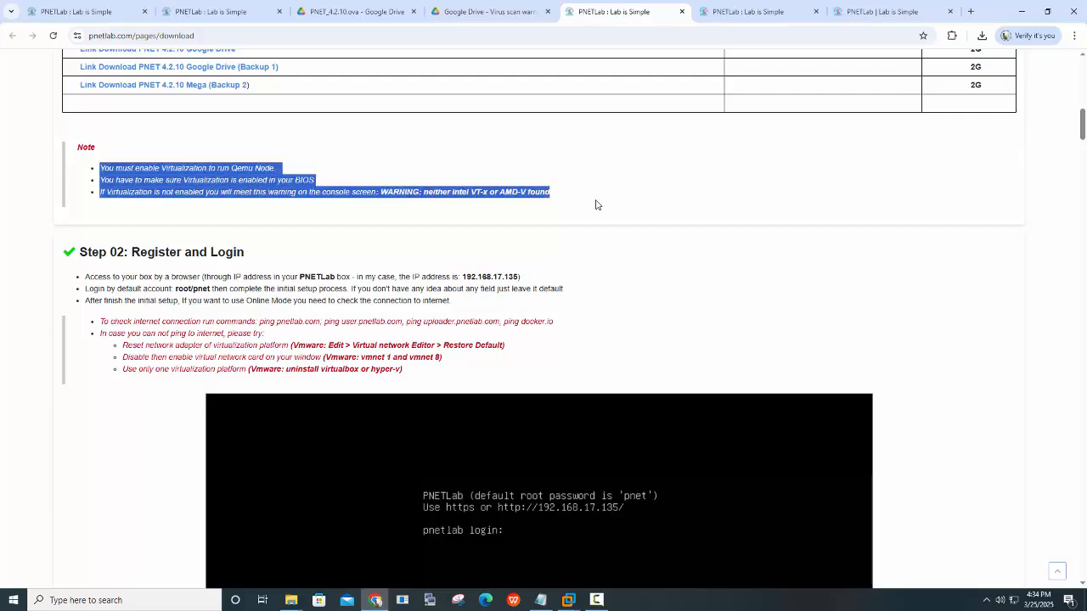
Check PNET_4.2.10's memory, hard disk and both bridged network adapters, then confirm the settings
{"action": "mouse_move", "coordinate": [575, 604]}
{"action": "left_click", "coordinate": [591, 548]}
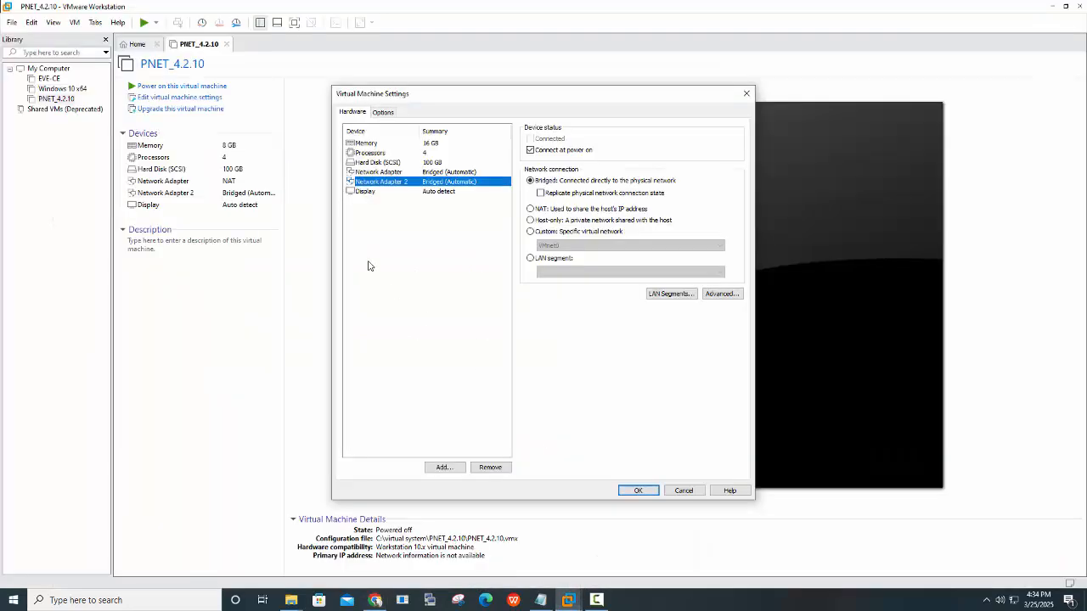
{"action": "left_click", "coordinate": [370, 144]}
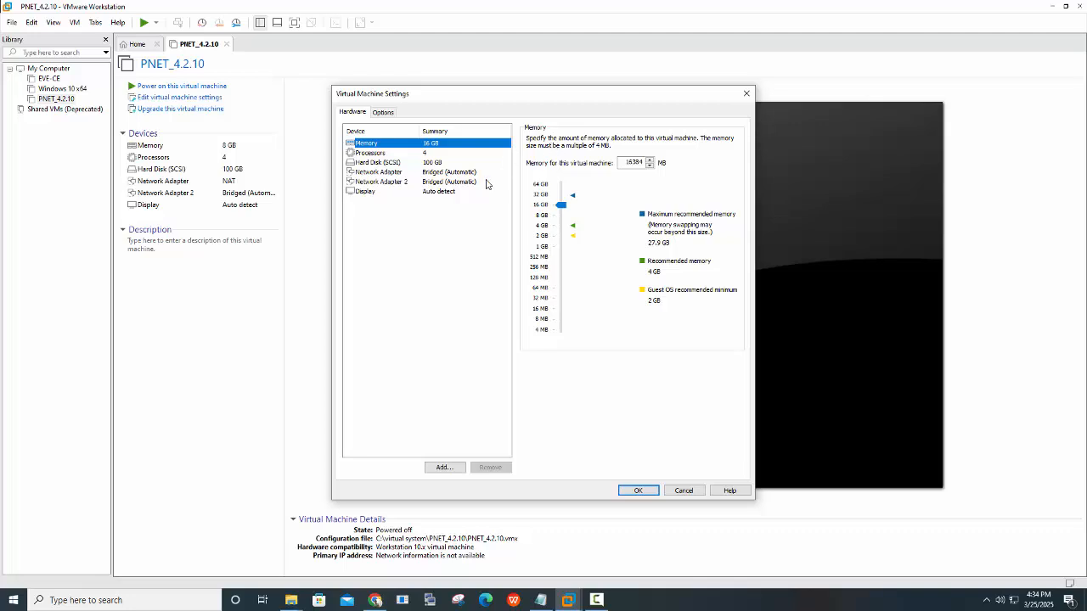
{"action": "left_click", "coordinate": [395, 164]}
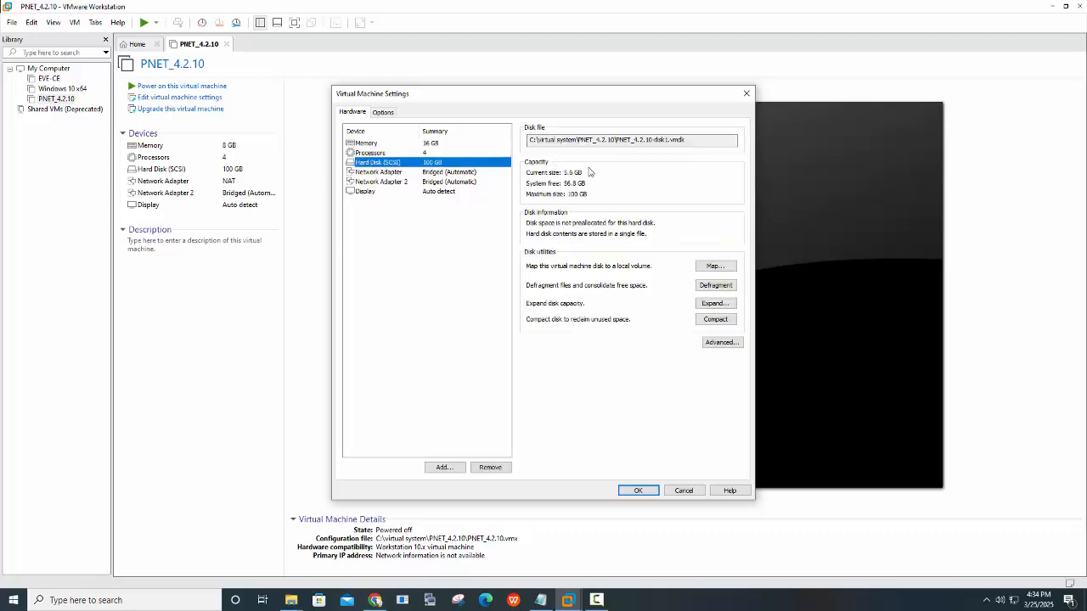
{"action": "left_click", "coordinate": [375, 174]}
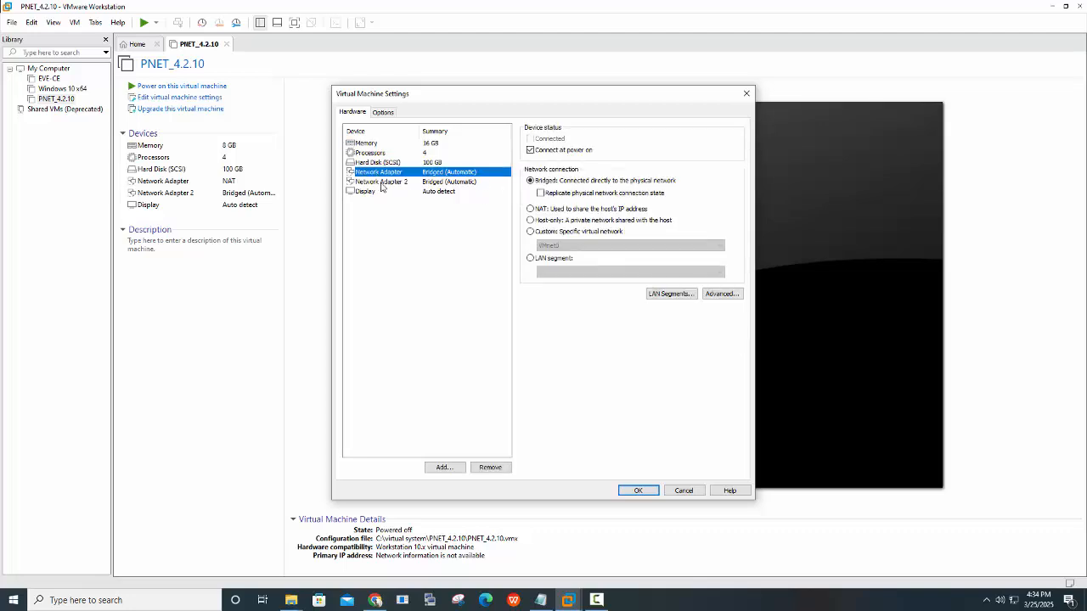
{"action": "left_click", "coordinate": [382, 183]}
{"action": "left_click", "coordinate": [393, 174]}
{"action": "left_click", "coordinate": [639, 491]}
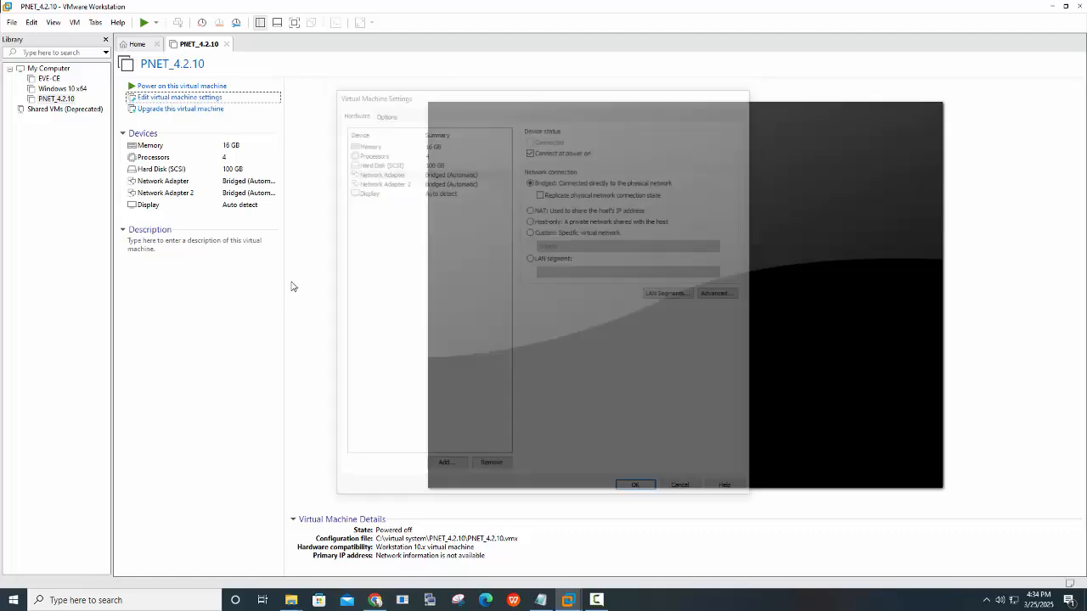
Power on PNET_4.2.10 and let it boot to the PNETLab console prompt
{"action": "left_click", "coordinate": [172, 87]}
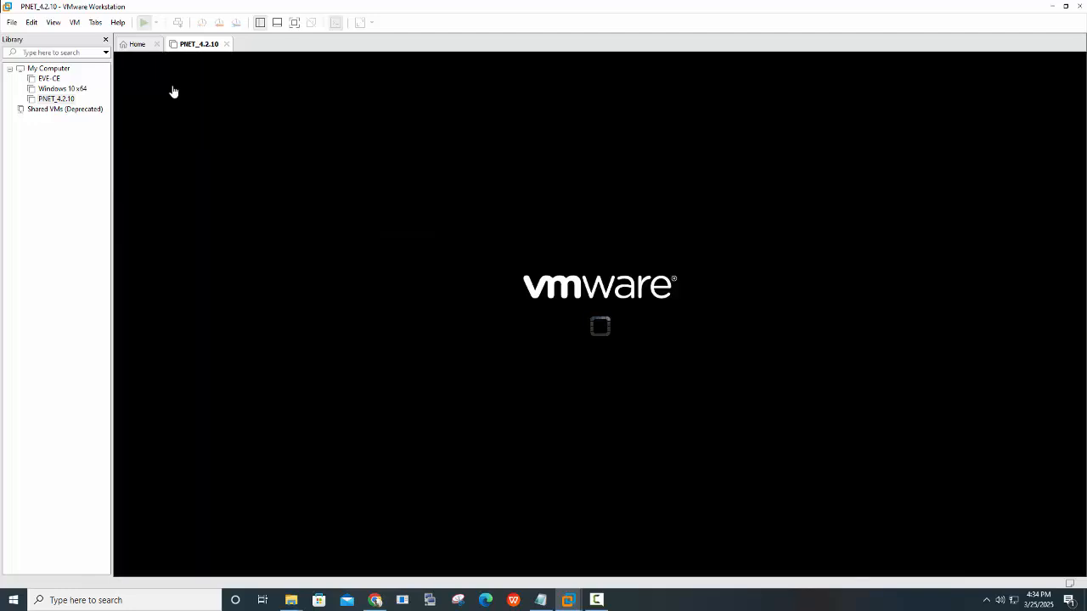
{"action": "left_click", "coordinate": [593, 243]}
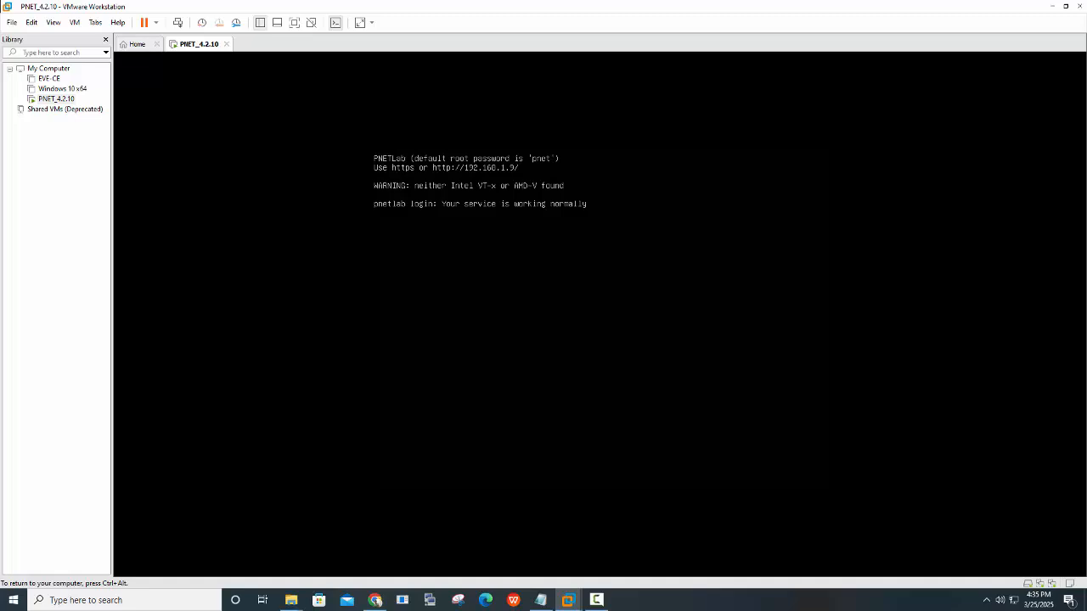
{"action": "key", "text": "ctrl+alt"}
{"action": "left_click", "coordinate": [630, 93]}
{"action": "key", "text": "ctrl+alt"}
Release input from the VM console and return to Chrome's PNETLab download page
{"action": "left_click", "coordinate": [952, 418]}
{"action": "key", "text": "ctrl+alt"}
{"action": "left_click", "coordinate": [891, 131]}
{"action": "key", "text": "ctrl+alt"}
{"action": "left_click", "coordinate": [374, 601]}
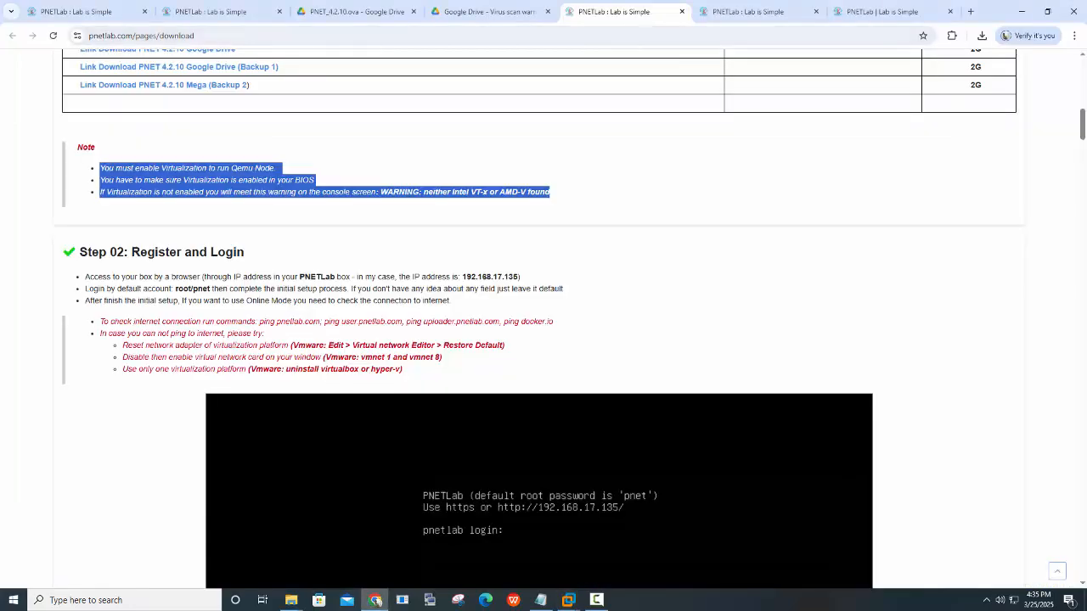
Load the PNETLab server at 192.168.1.9 in a new Chrome tab
{"action": "left_click", "coordinate": [971, 11]}
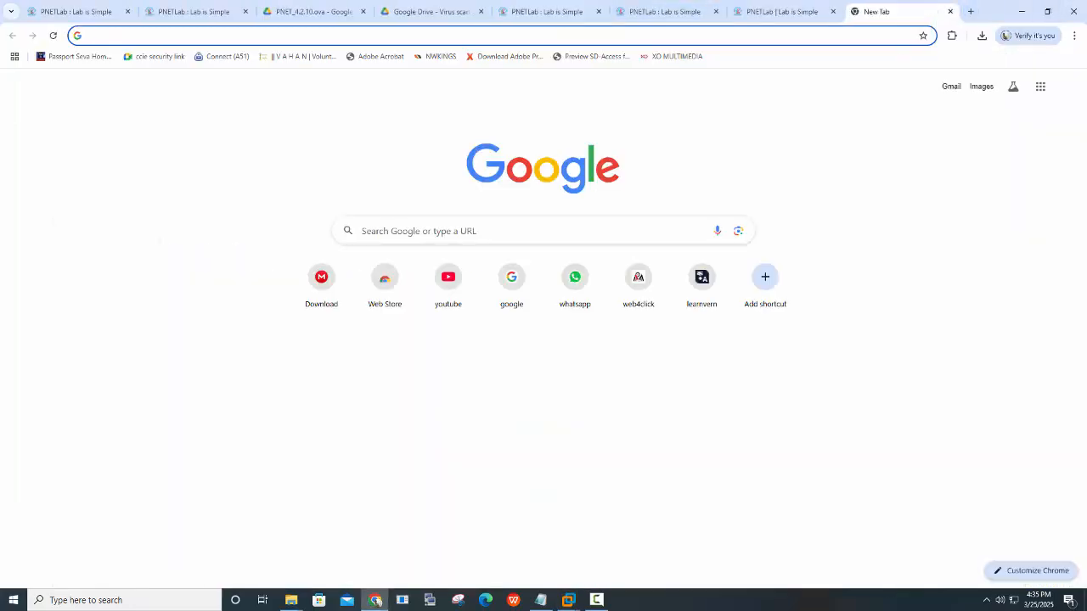
{"action": "type", "text": "192"}
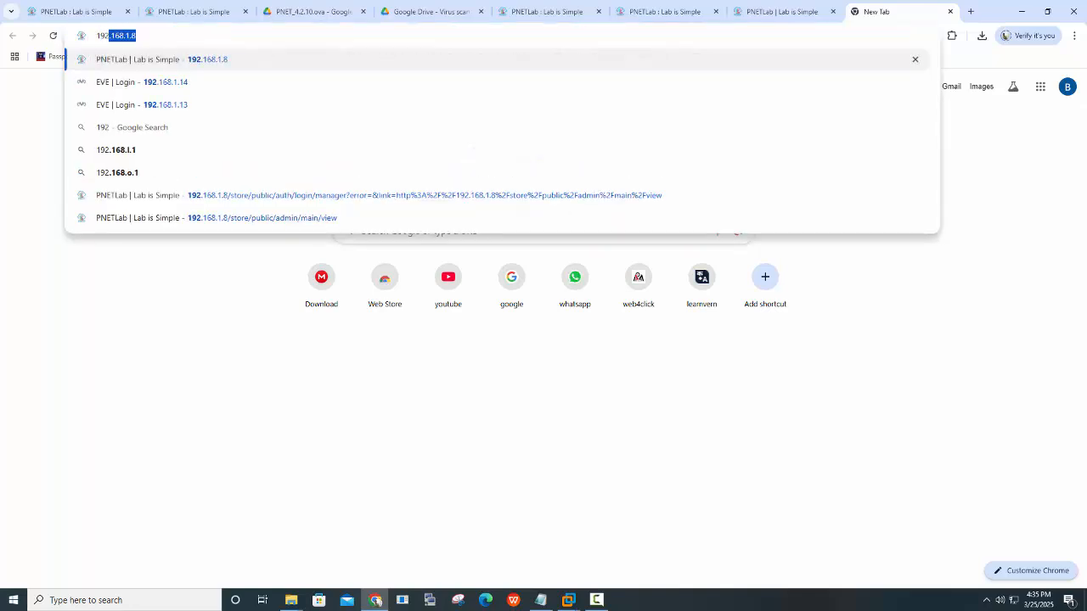
{"action": "type", "text": "."}
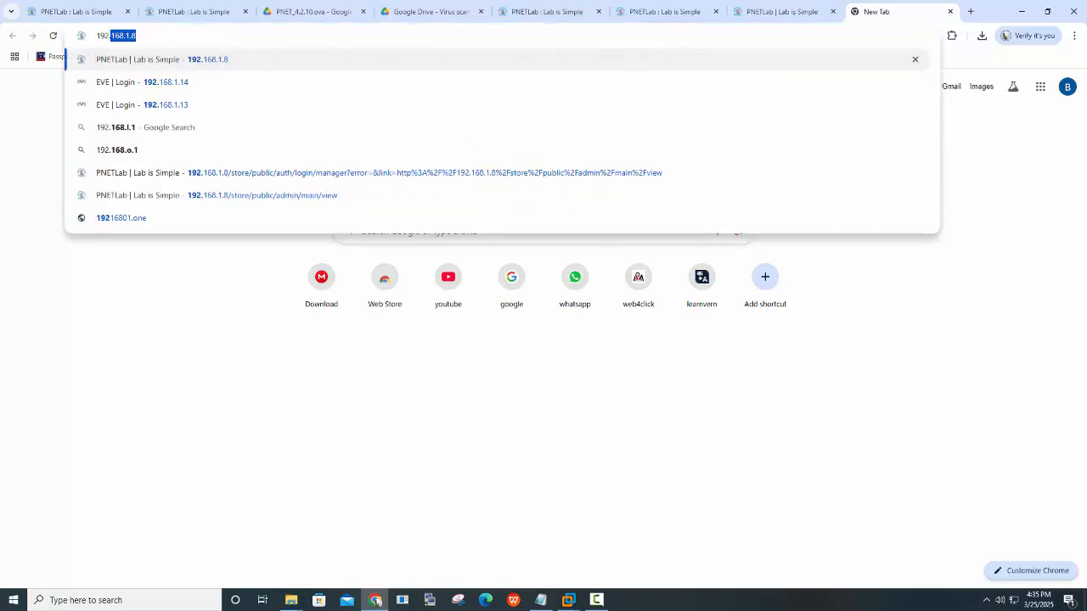
{"action": "type", "text": "168.1.9"}
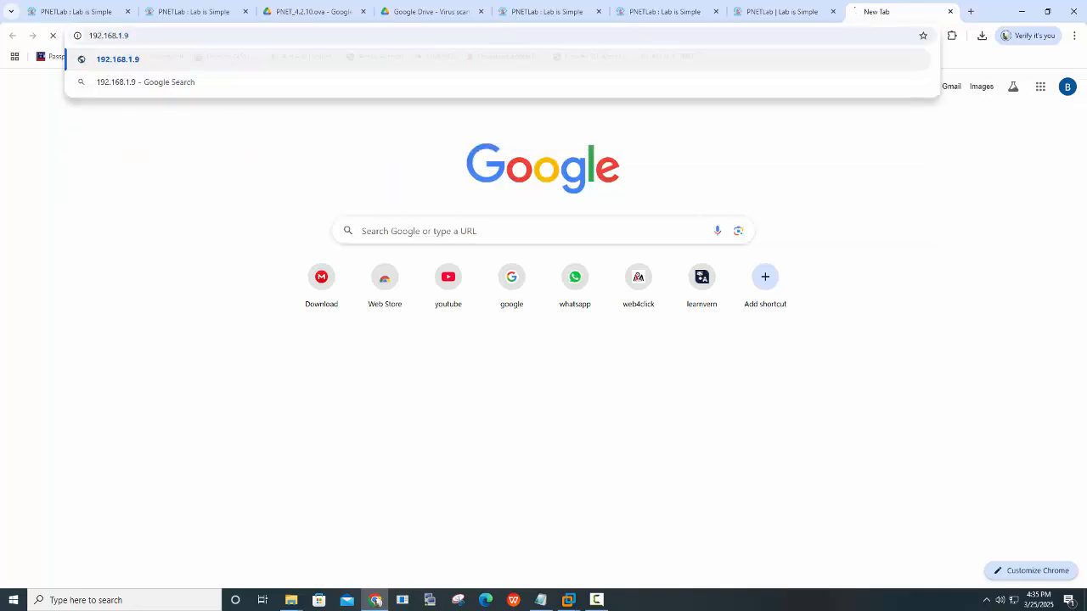
{"action": "key", "text": "Return"}
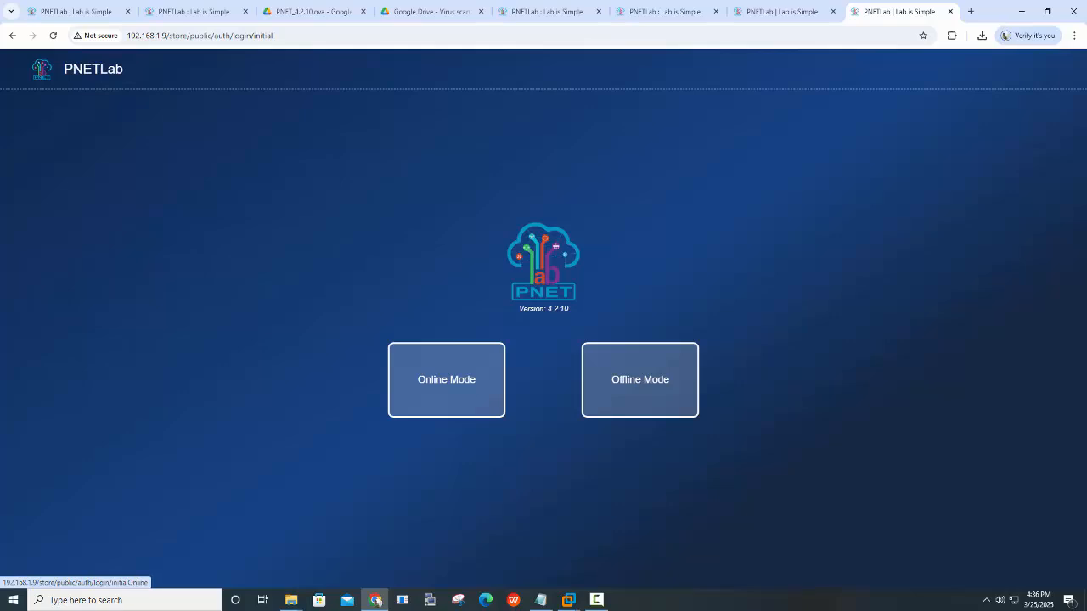
{"action": "left_click", "coordinate": [194, 12]}
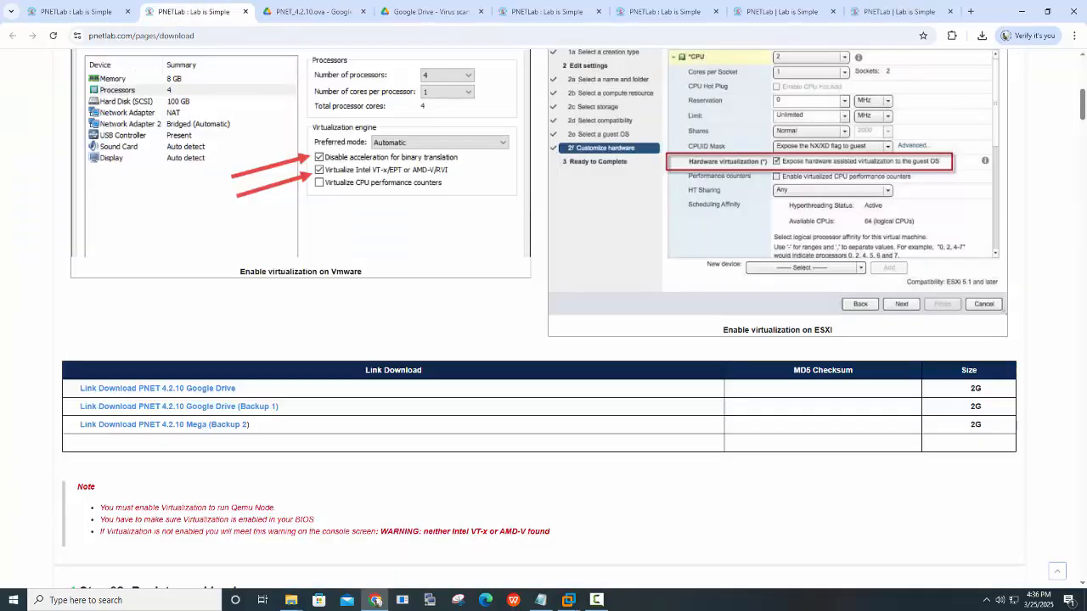
{"action": "scroll", "coordinate": [544, 323], "scroll_direction": "down", "scroll_amount": 5}
{"action": "scroll", "coordinate": [543, 323], "scroll_direction": "down", "scroll_amount": 10}
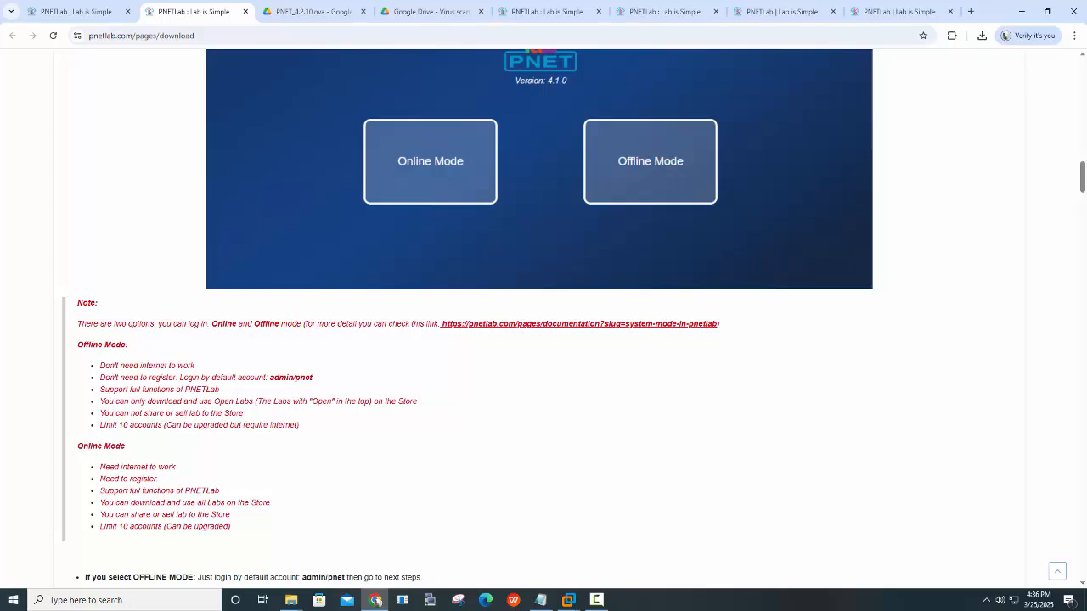
{"action": "left_click_drag", "start_coordinate": [78, 345], "coordinate": [195, 365]}
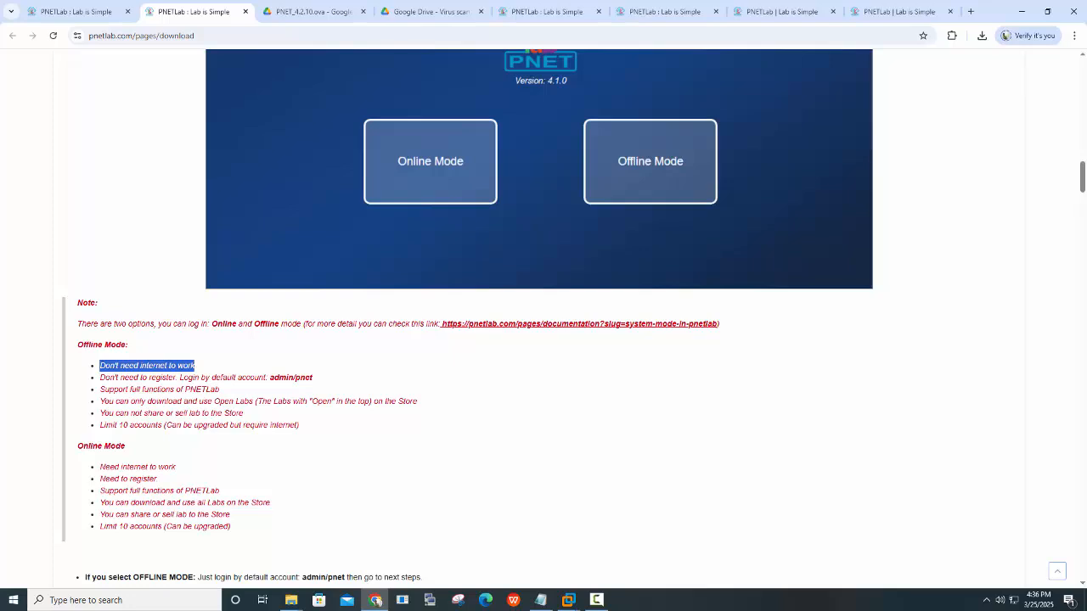
{"action": "left_click_drag", "start_coordinate": [269, 377], "coordinate": [312, 377]}
{"action": "left_click", "coordinate": [296, 378]}
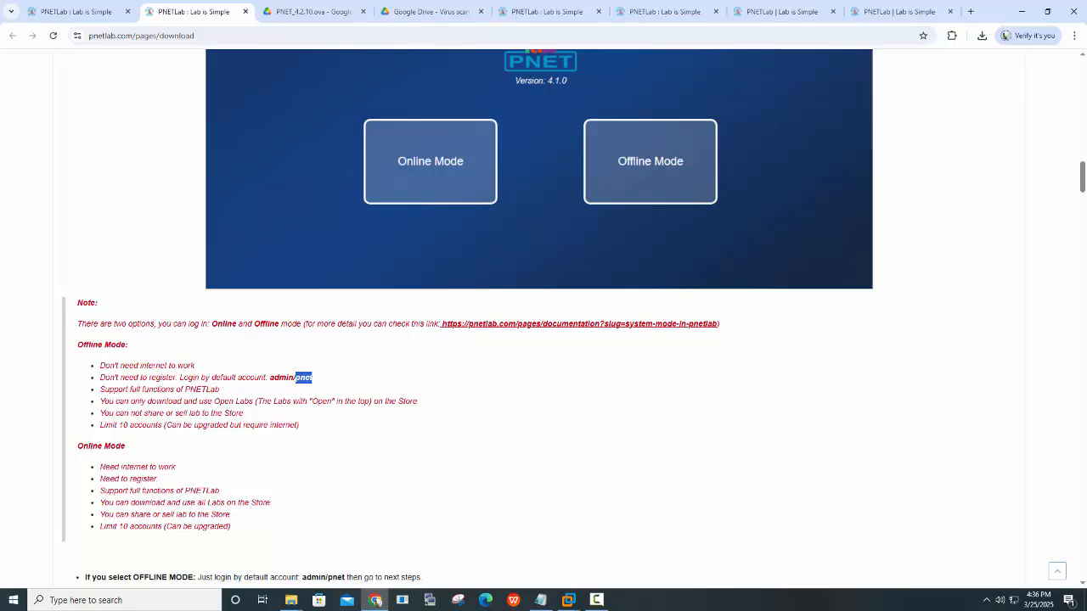
{"action": "left_click_drag", "start_coordinate": [99, 365], "coordinate": [313, 378]}
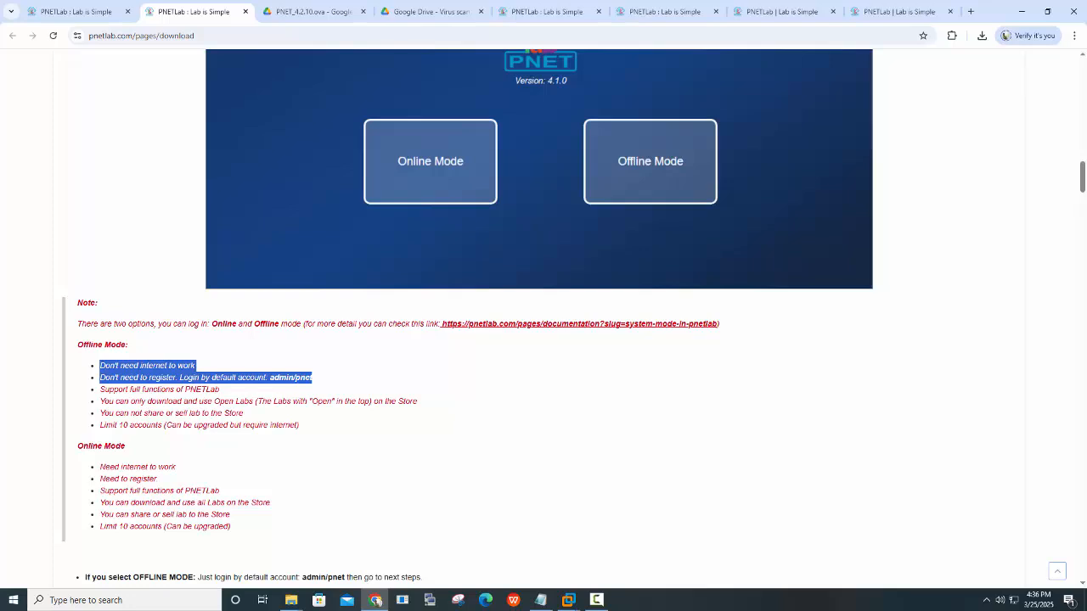
{"action": "scroll", "coordinate": [540, 319], "scroll_direction": "down", "scroll_amount": 1}
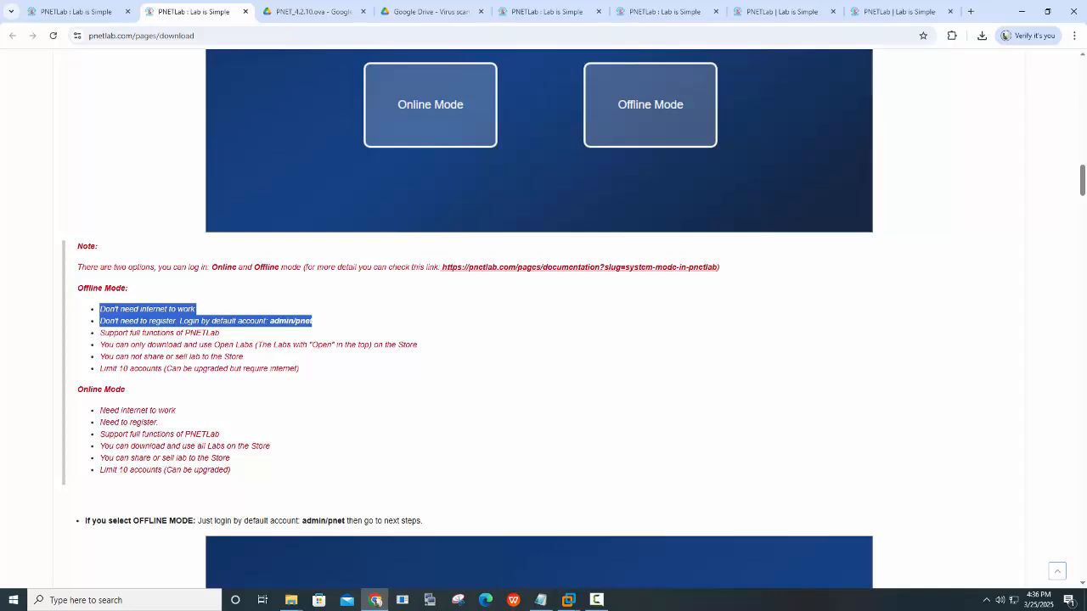
{"action": "left_click_drag", "start_coordinate": [78, 389], "coordinate": [175, 410]}
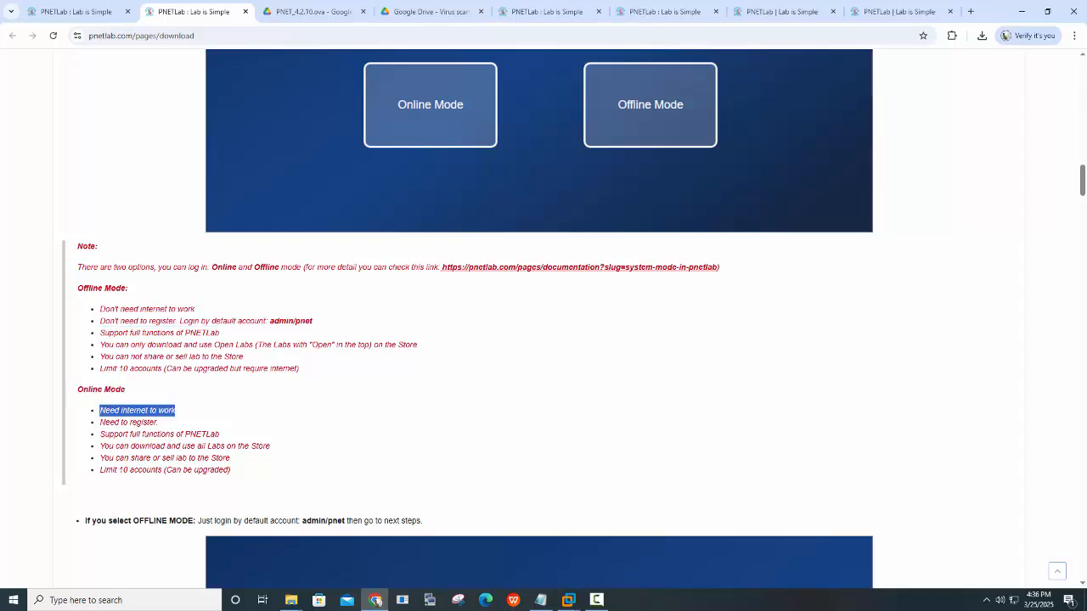
{"action": "left_click_drag", "start_coordinate": [100, 422], "coordinate": [158, 422]}
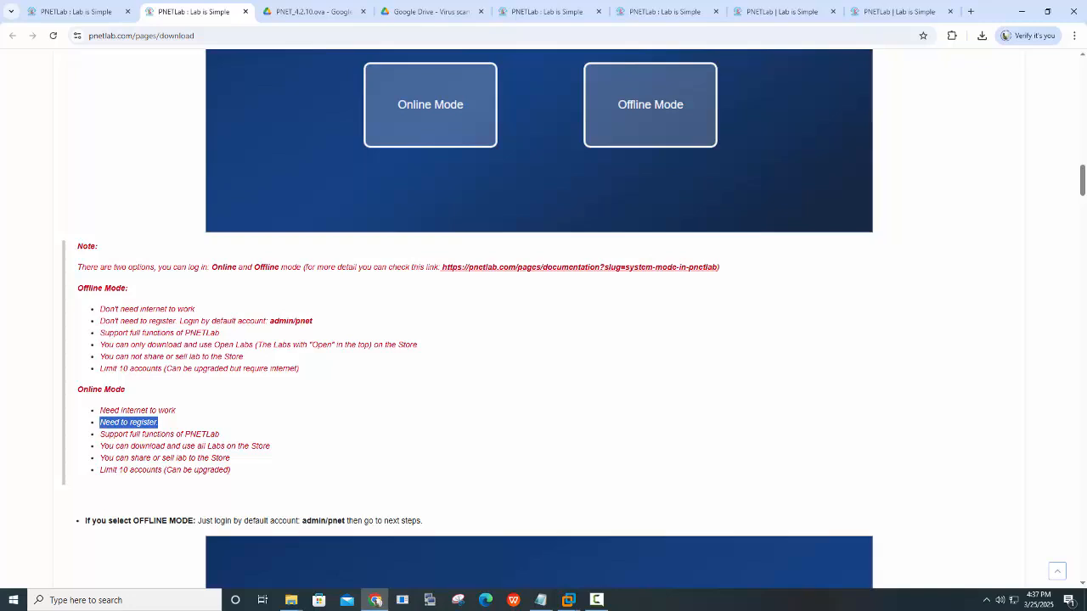
{"action": "left_click_drag", "start_coordinate": [99, 434], "coordinate": [220, 434]}
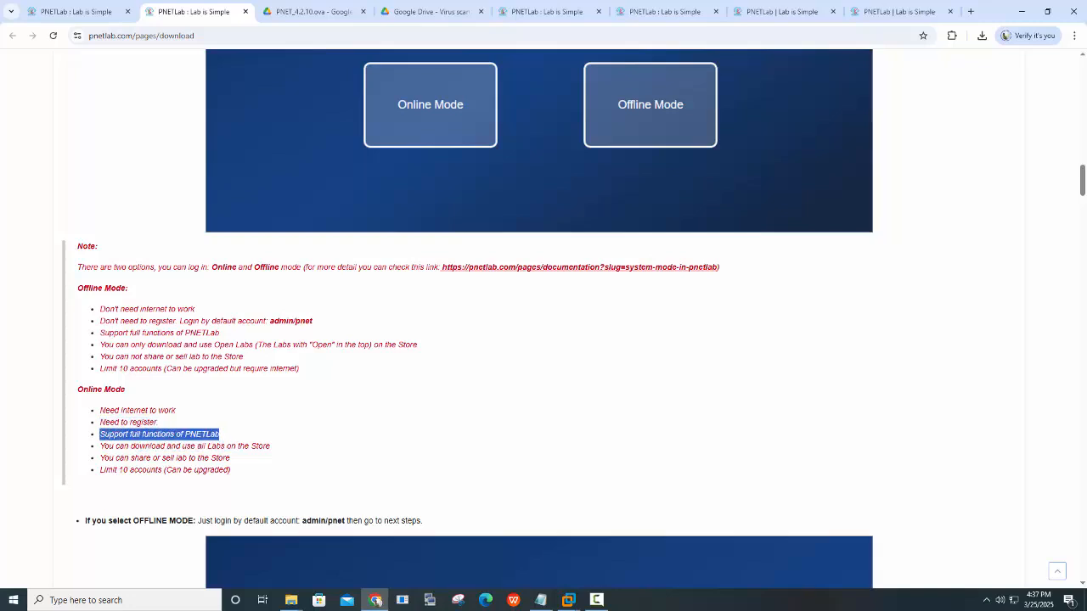
{"action": "left_click_drag", "start_coordinate": [103, 446], "coordinate": [271, 446]}
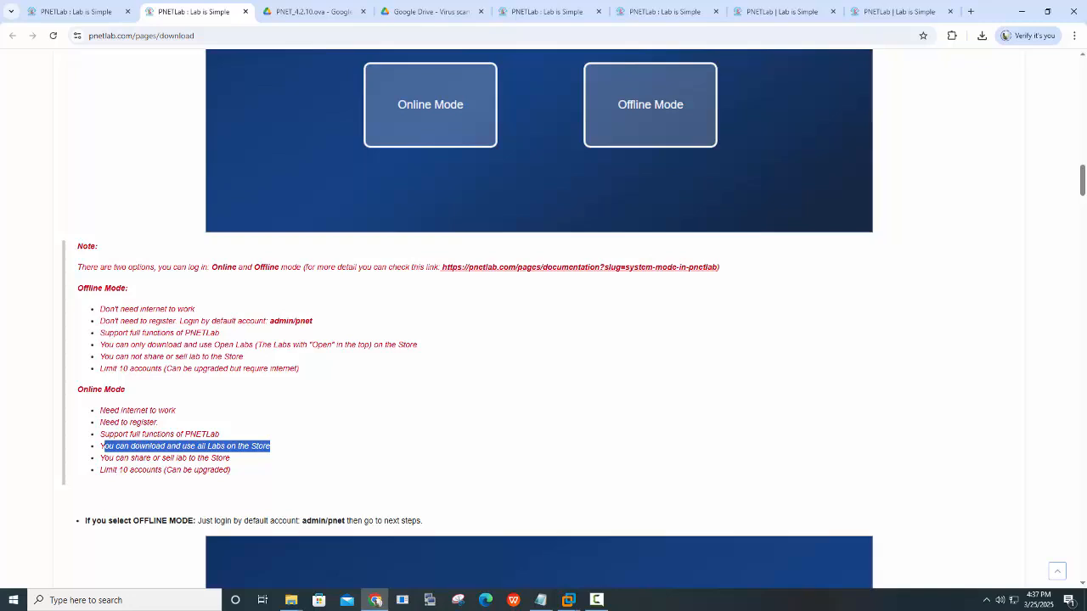
{"action": "left_click", "coordinate": [899, 12]}
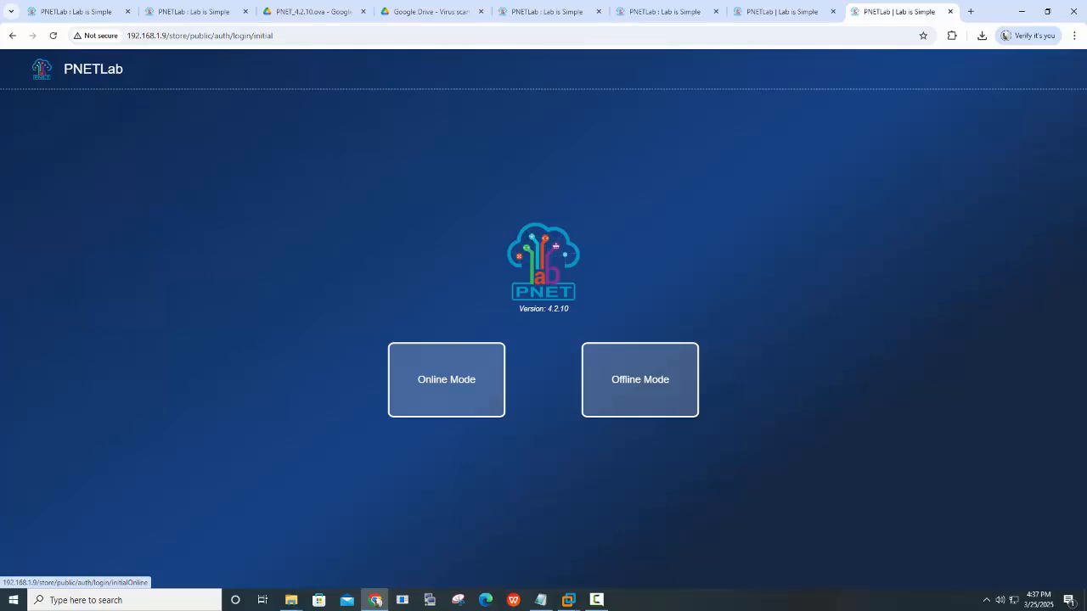
Choose Online Mode, enter the captcha and log in despite Chrome's insecure-form warning
{"action": "left_click", "coordinate": [446, 379]}
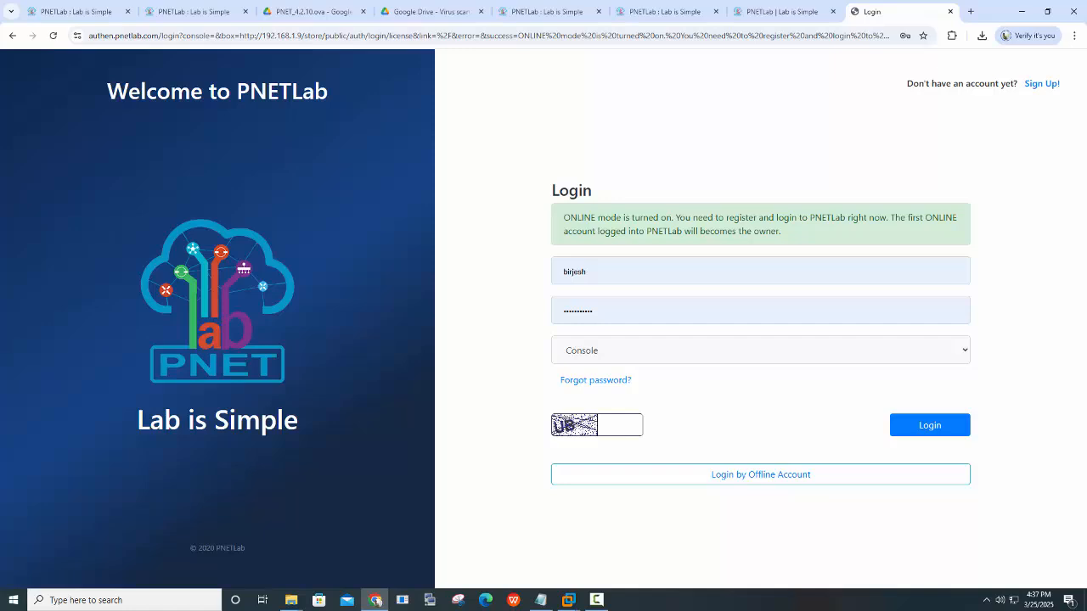
{"action": "left_click", "coordinate": [620, 426]}
{"action": "type", "text": "UB"}
{"action": "left_click", "coordinate": [930, 424]}
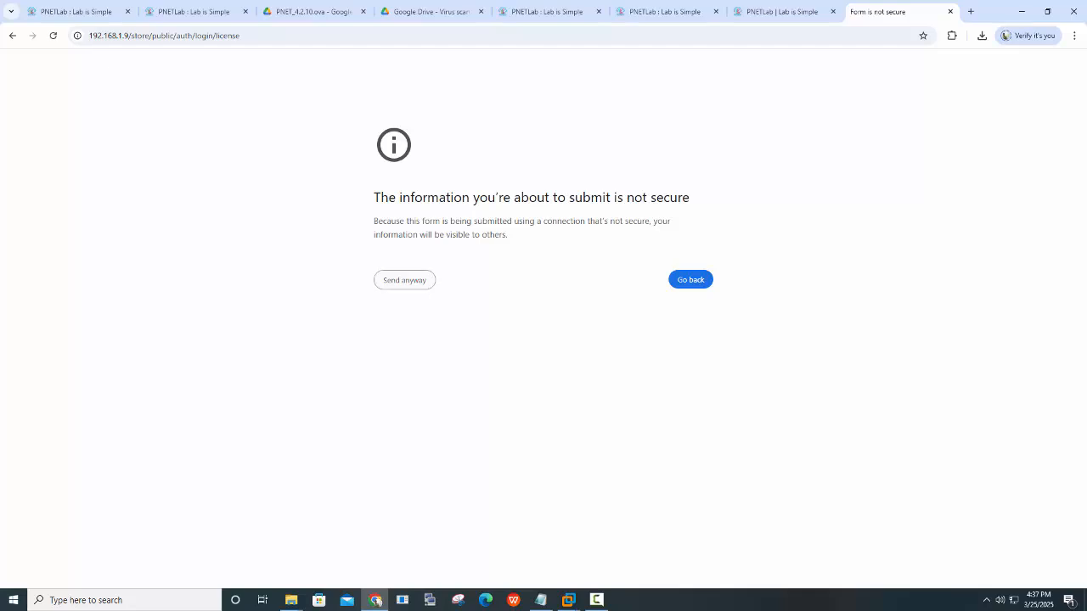
{"action": "left_click", "coordinate": [404, 280]}
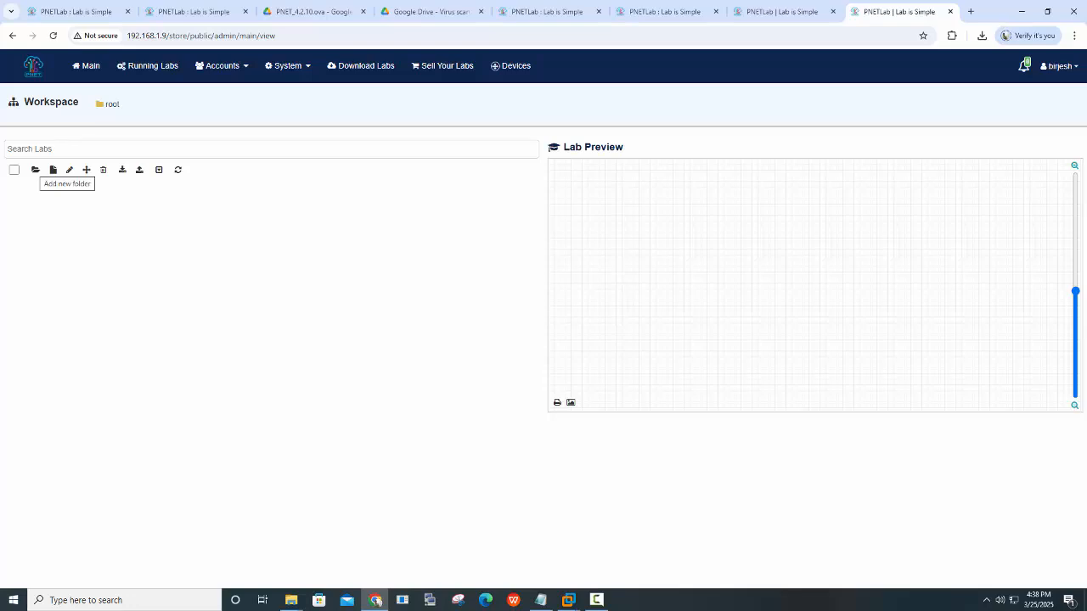
Create a workspace folder named 'LAB Folder' and open it
{"action": "left_click", "coordinate": [35, 170]}
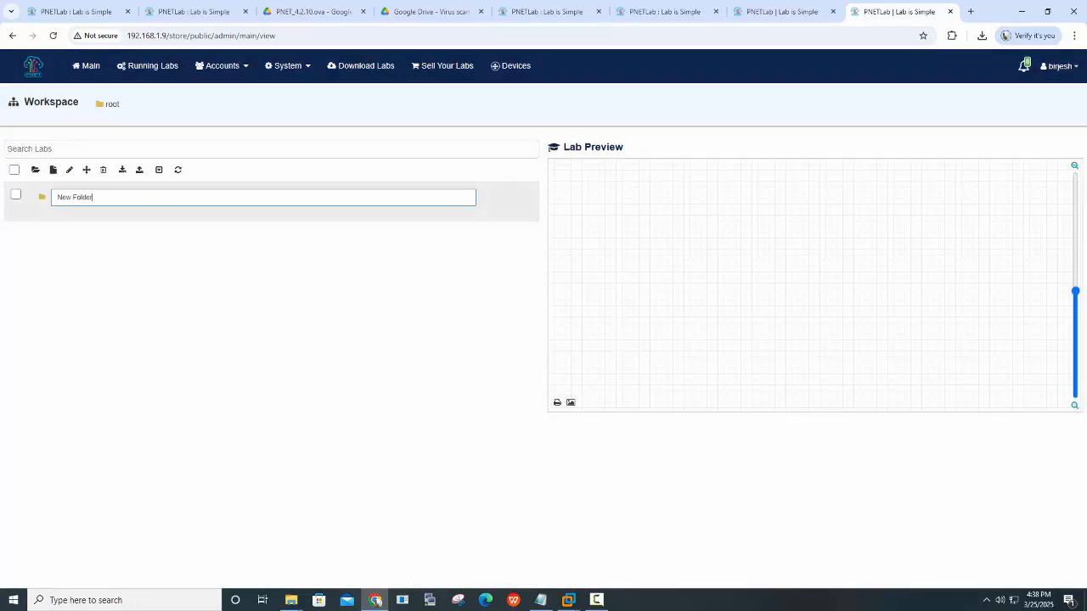
{"action": "key", "text": "BackSpace"}
{"action": "key", "text": "BackSpace"}
{"action": "key", "text": "BackSpace"}
{"action": "key", "text": "BackSpace"}
{"action": "key", "text": "BackSpace"}
{"action": "key", "text": "BackSpace"}
{"action": "key", "text": "BackSpace"}
{"action": "key", "text": "BackSpace"}
{"action": "type", "text": "LAB Folder"}
{"action": "key", "text": "Return"}
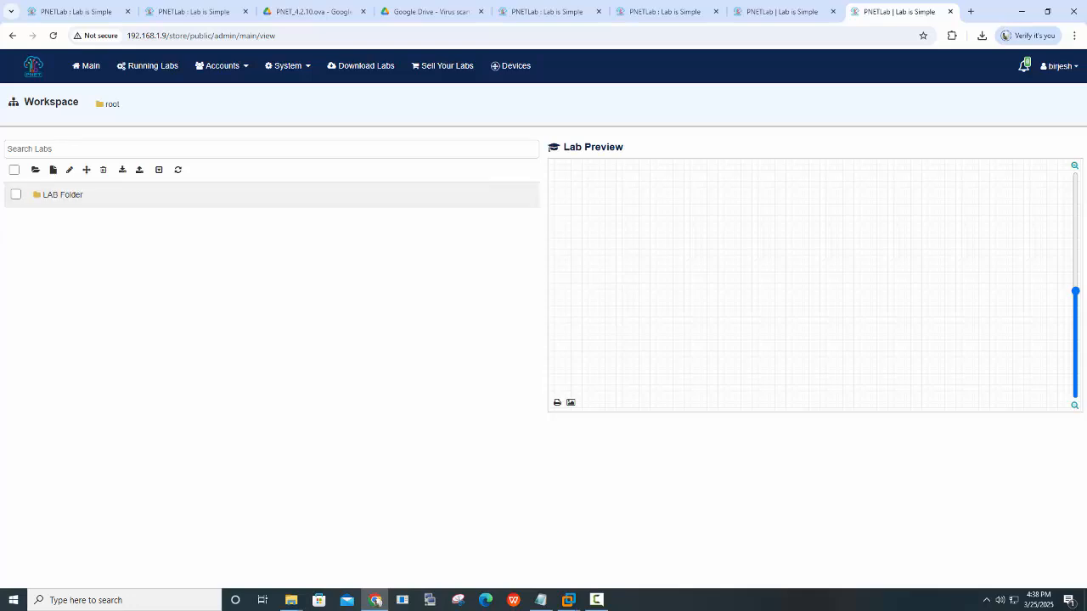
{"action": "left_click", "coordinate": [63, 195]}
Add a lab named LAB1 with description 'ACL LAB' inside LAB Folder
{"action": "left_click", "coordinate": [86, 169]}
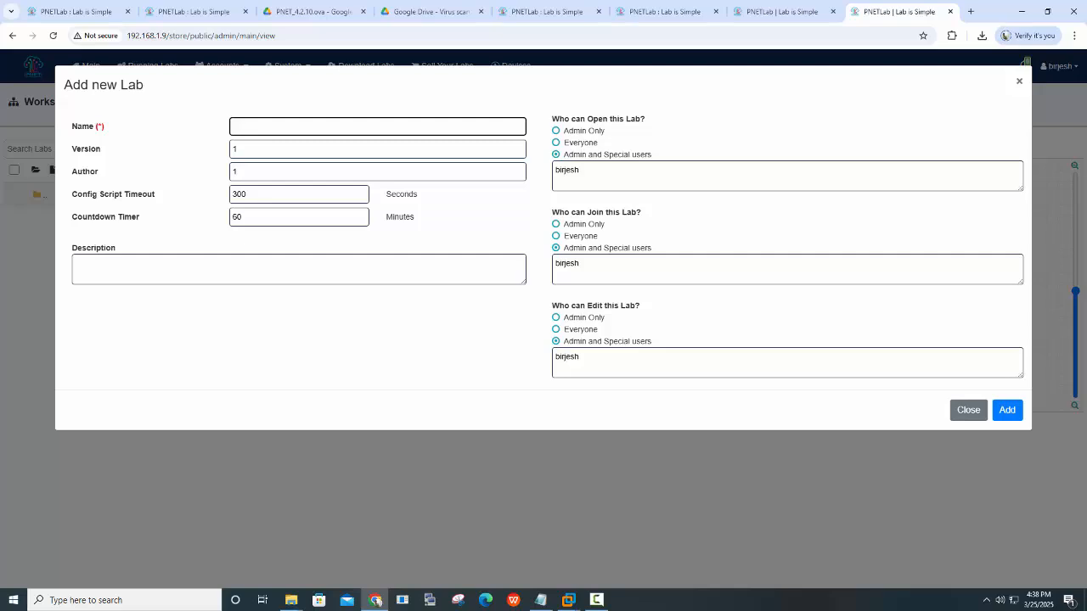
{"action": "type", "text": "LAB1"}
{"action": "left_click", "coordinate": [127, 268]}
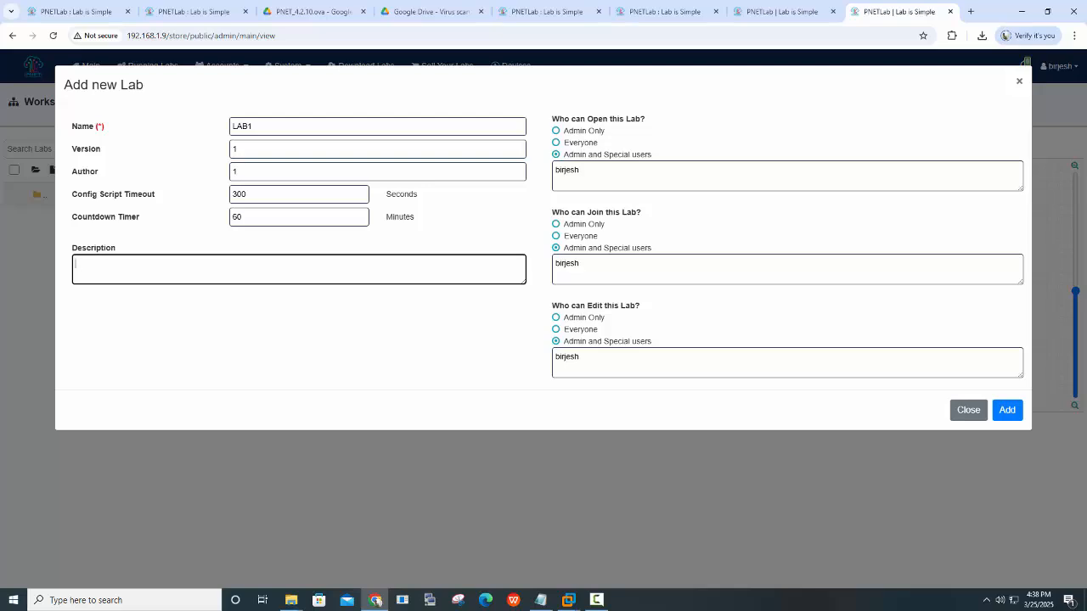
{"action": "type", "text": "ACL LAB"}
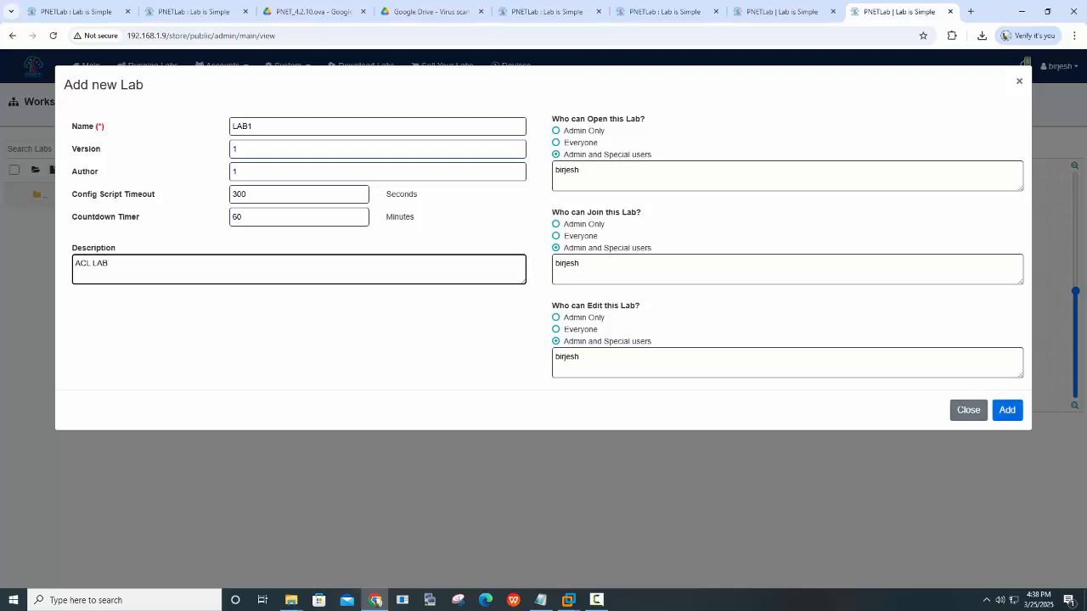
{"action": "left_click", "coordinate": [1007, 410]}
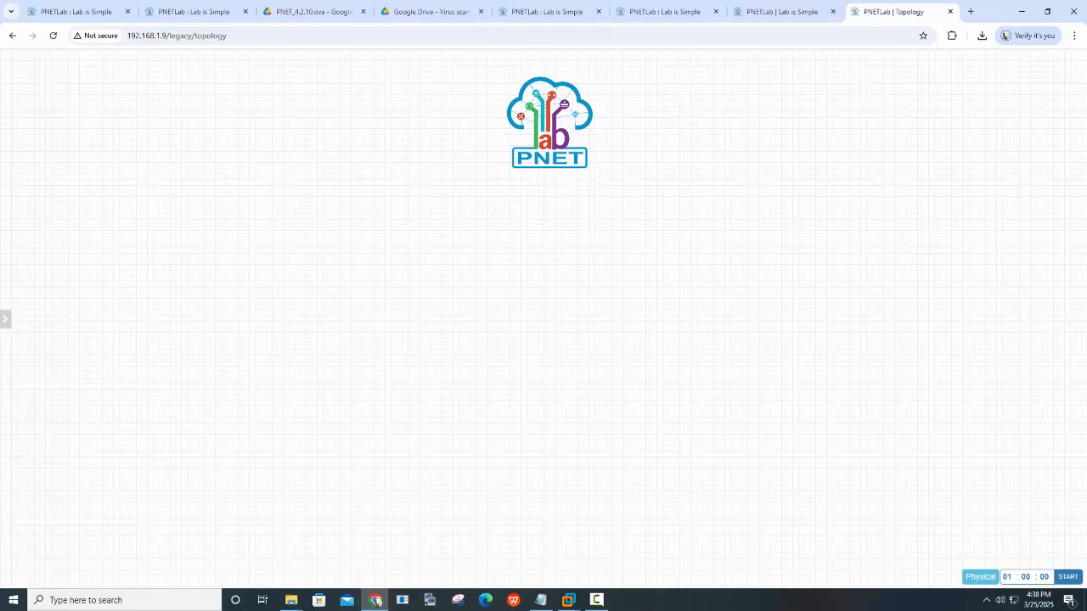
Dismiss the Add New Node dialog without adding a node, then close LAB1 from the sidebar
{"action": "right_click", "coordinate": [296, 168]}
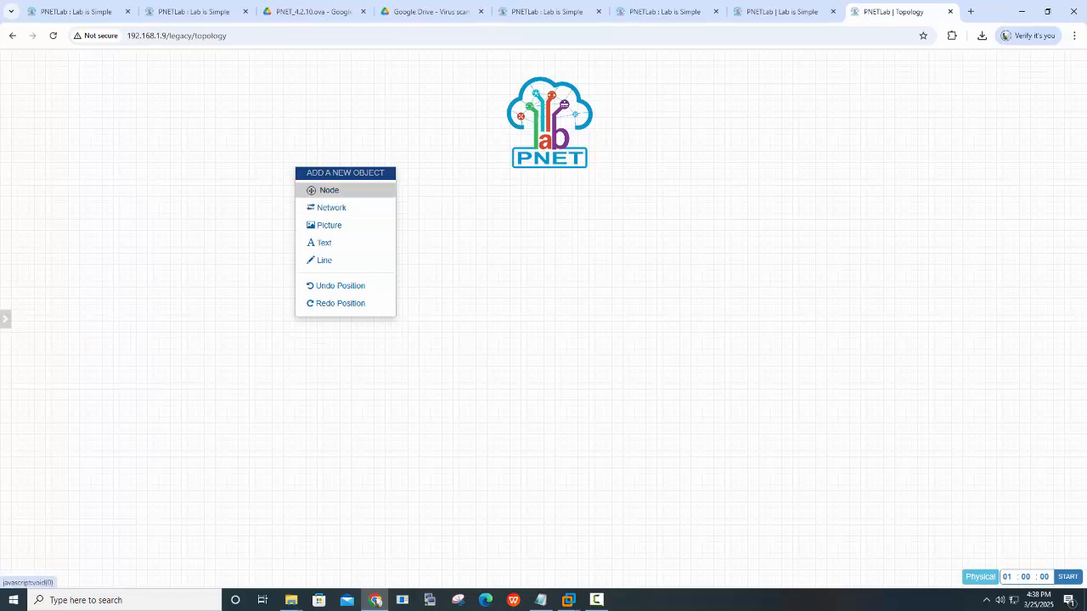
{"action": "left_click", "coordinate": [327, 190]}
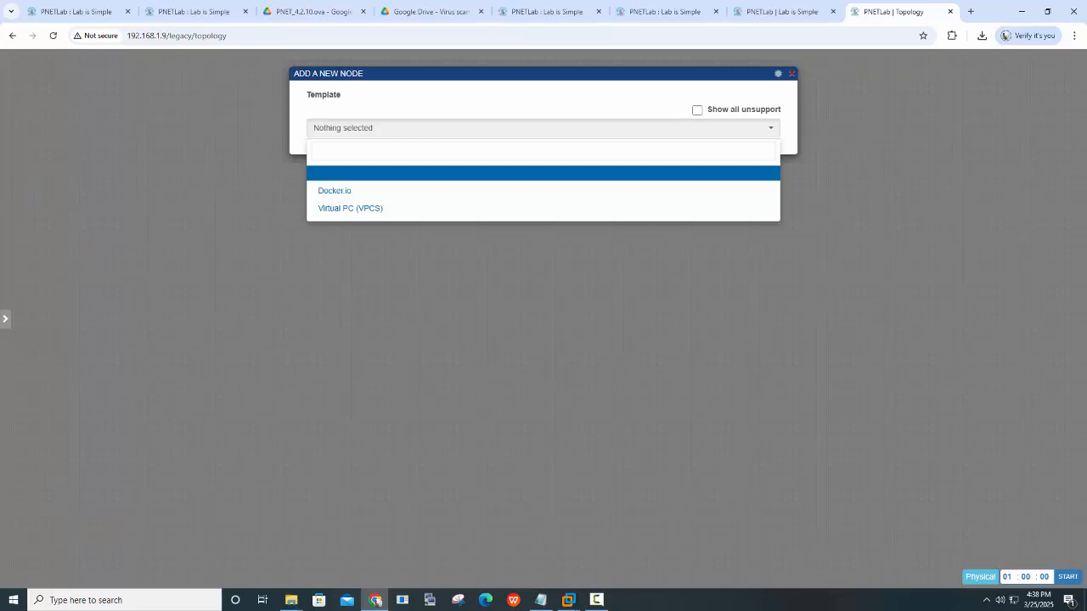
{"action": "left_click", "coordinate": [792, 74]}
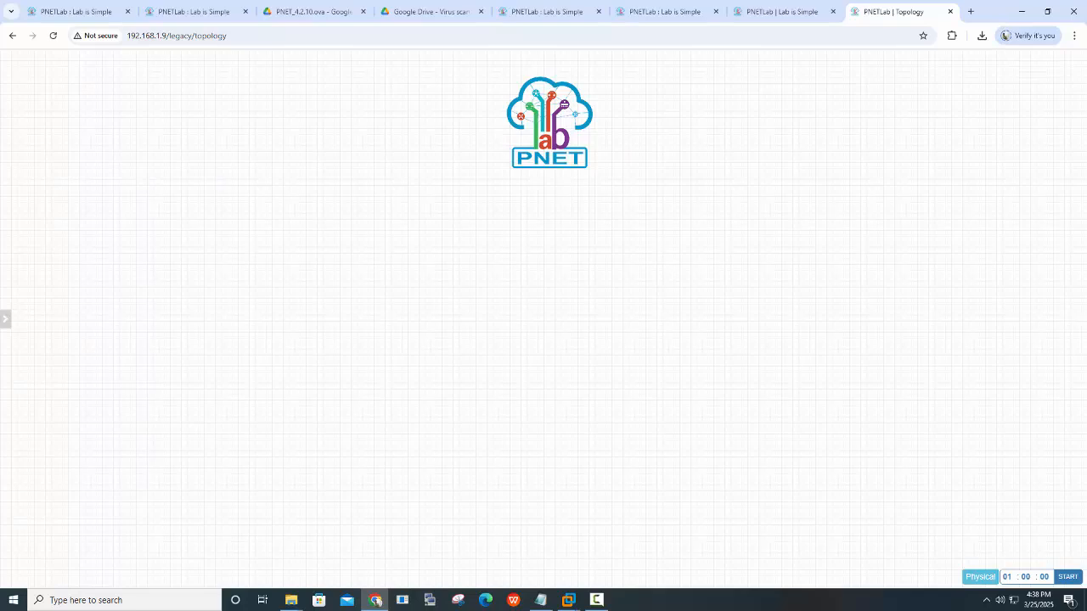
{"action": "mouse_move", "coordinate": [7, 96]}
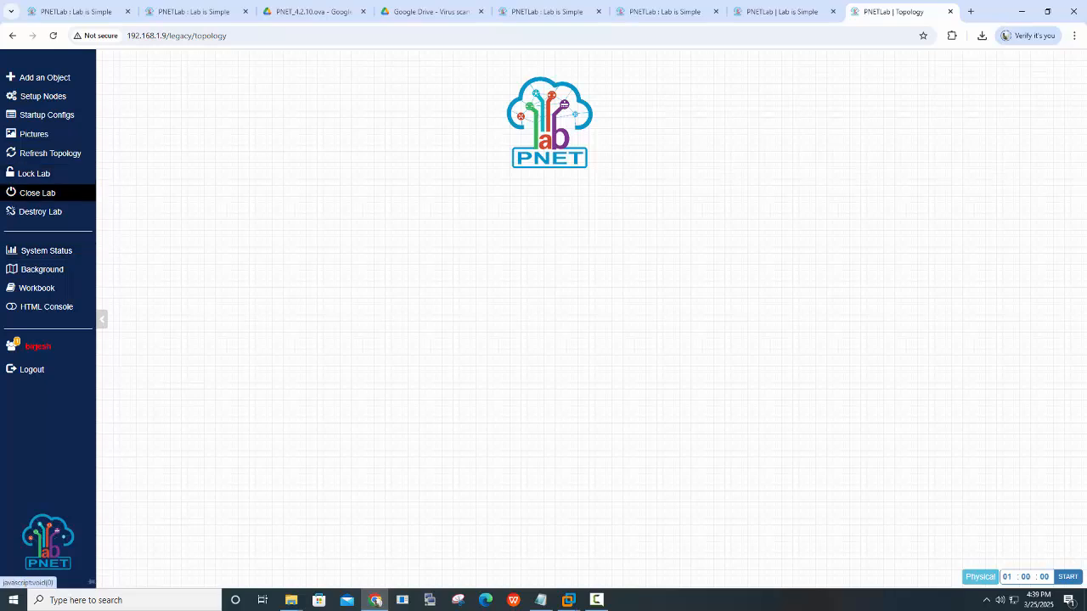
{"action": "left_click", "coordinate": [38, 193]}
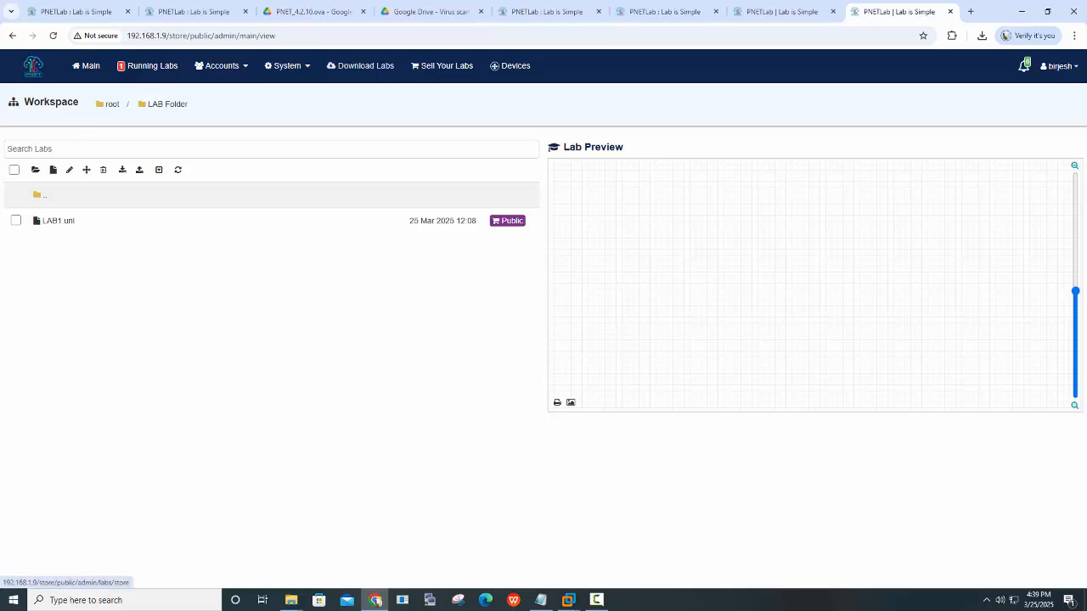
Go from Download Labs to the online PNETLab Store
{"action": "left_click", "coordinate": [360, 66]}
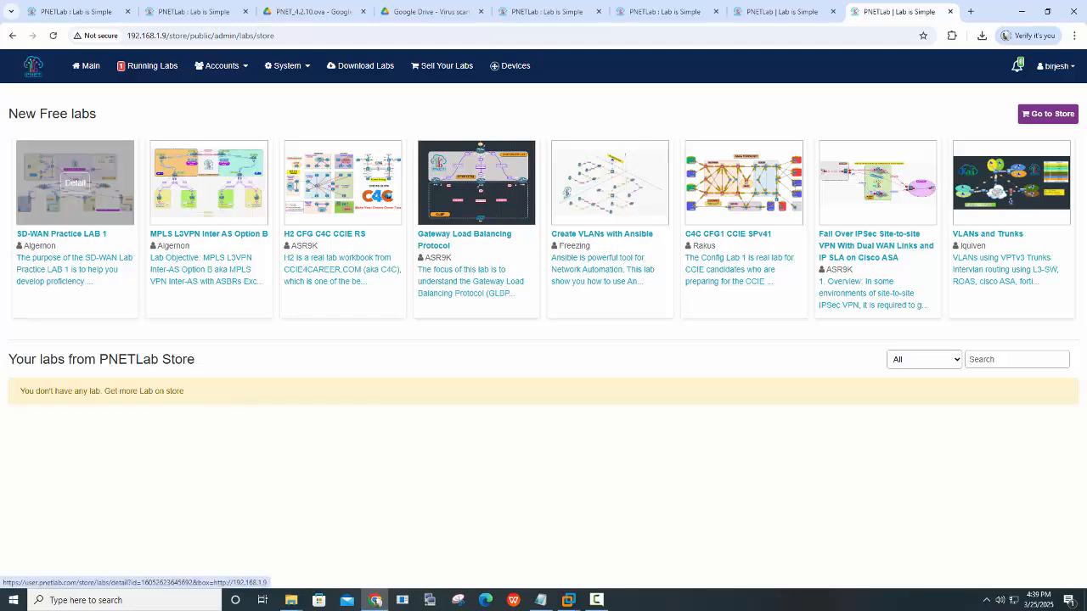
{"action": "left_click", "coordinate": [1048, 113]}
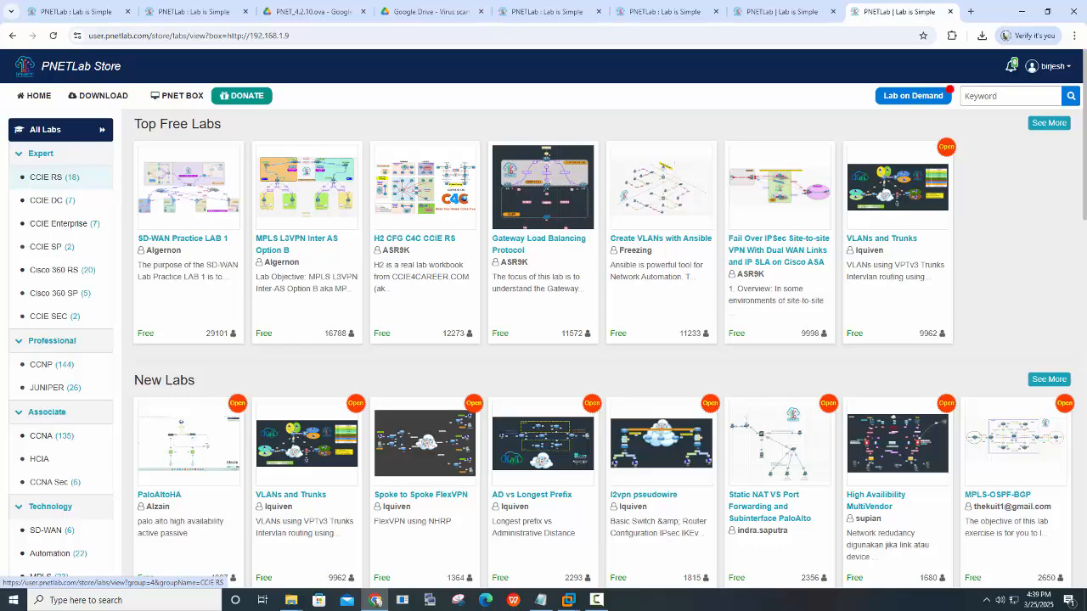
Browse the CCIE RS, CCIE DC, CCIE Enterprise, CCNP, CCNA, SD-WAN and Firewall lab categories
{"action": "left_click", "coordinate": [47, 176]}
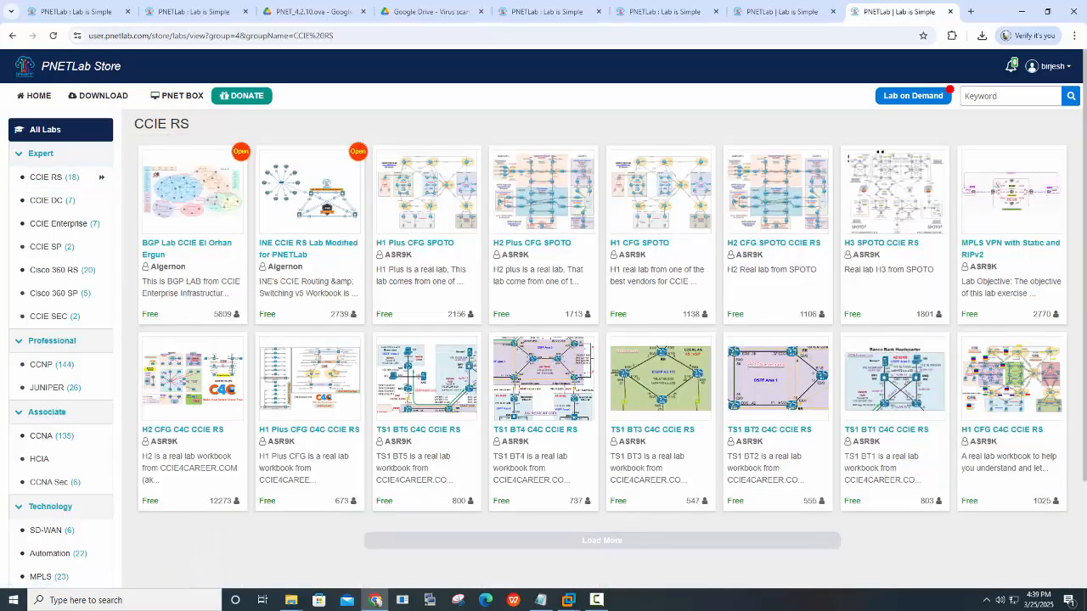
{"action": "left_click", "coordinate": [46, 200]}
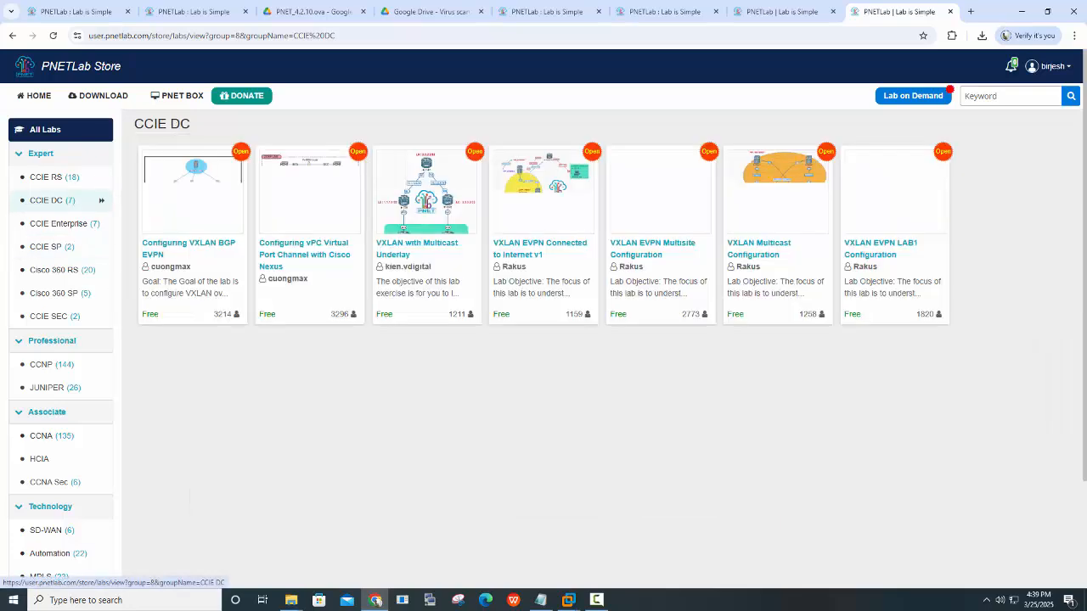
{"action": "left_click", "coordinate": [58, 224]}
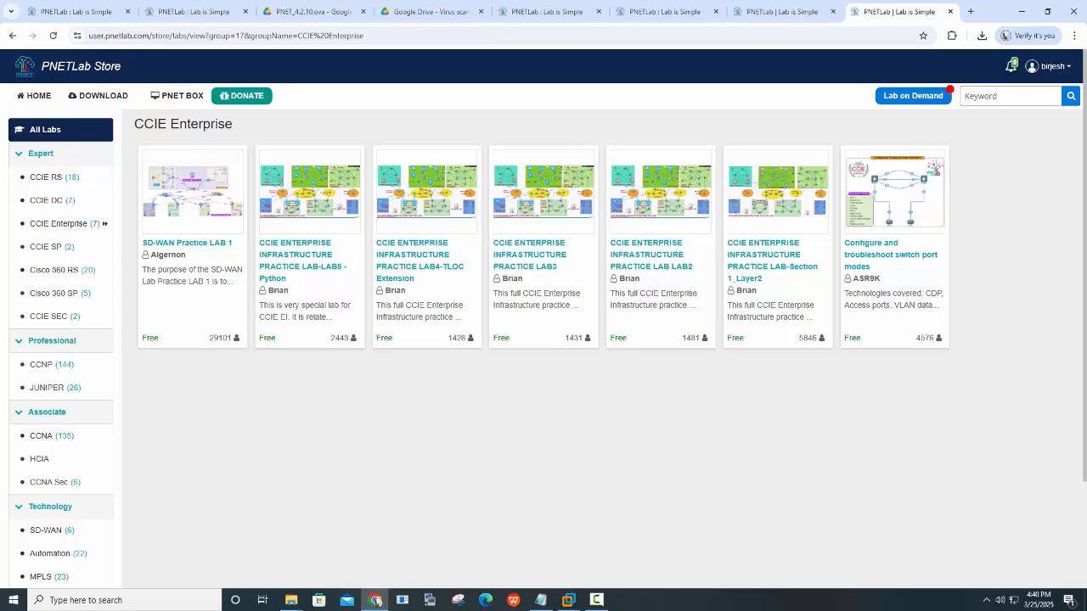
{"action": "left_click", "coordinate": [101, 364]}
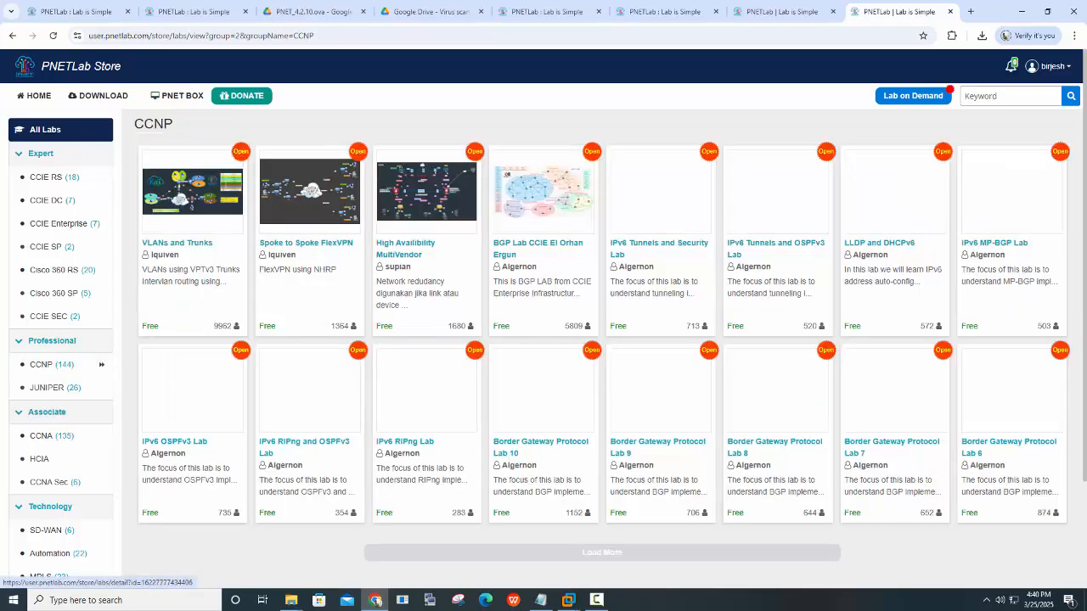
{"action": "left_click", "coordinate": [101, 435]}
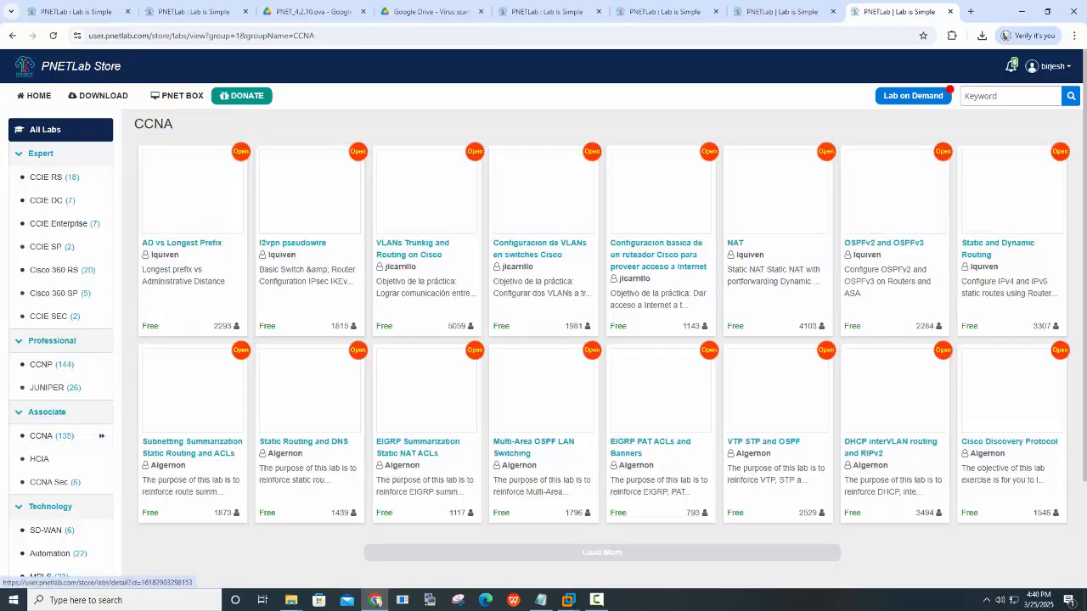
{"action": "left_click", "coordinate": [101, 530]}
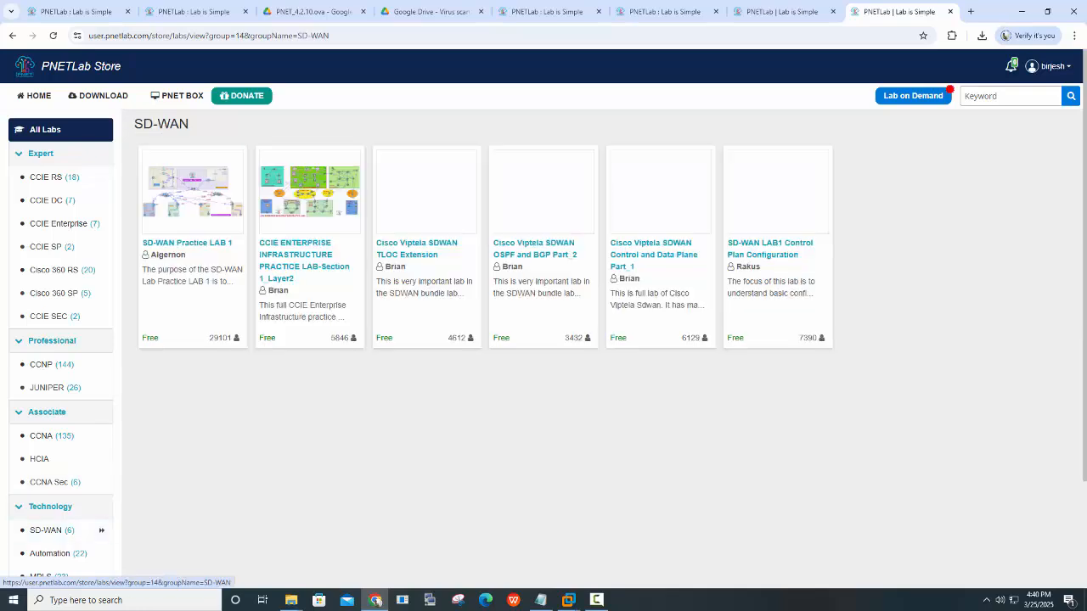
{"action": "scroll", "coordinate": [548, 336], "scroll_direction": "down", "scroll_amount": 2}
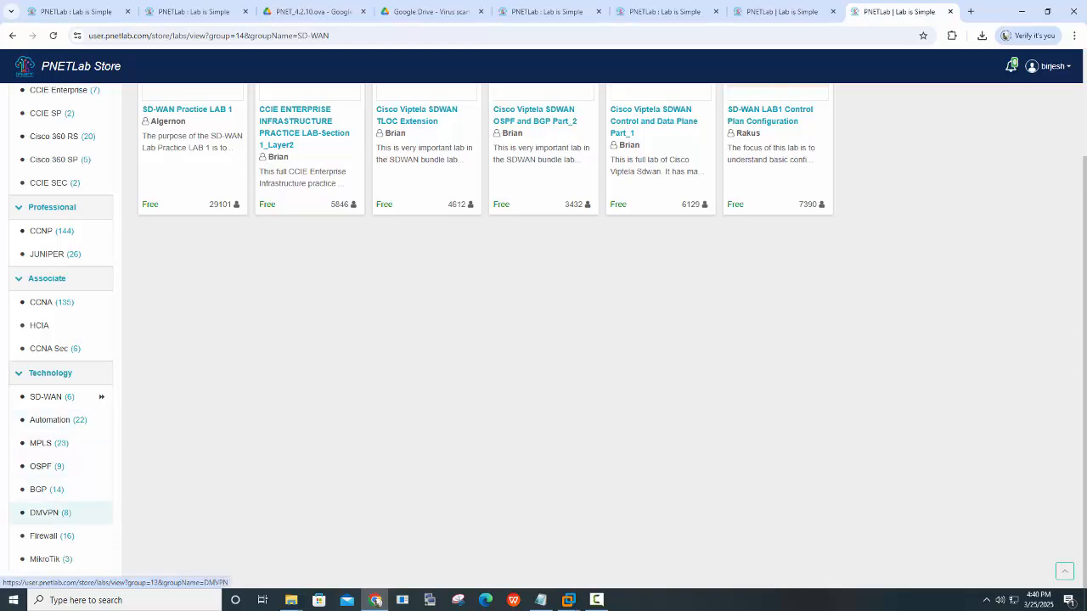
{"action": "left_click", "coordinate": [44, 536]}
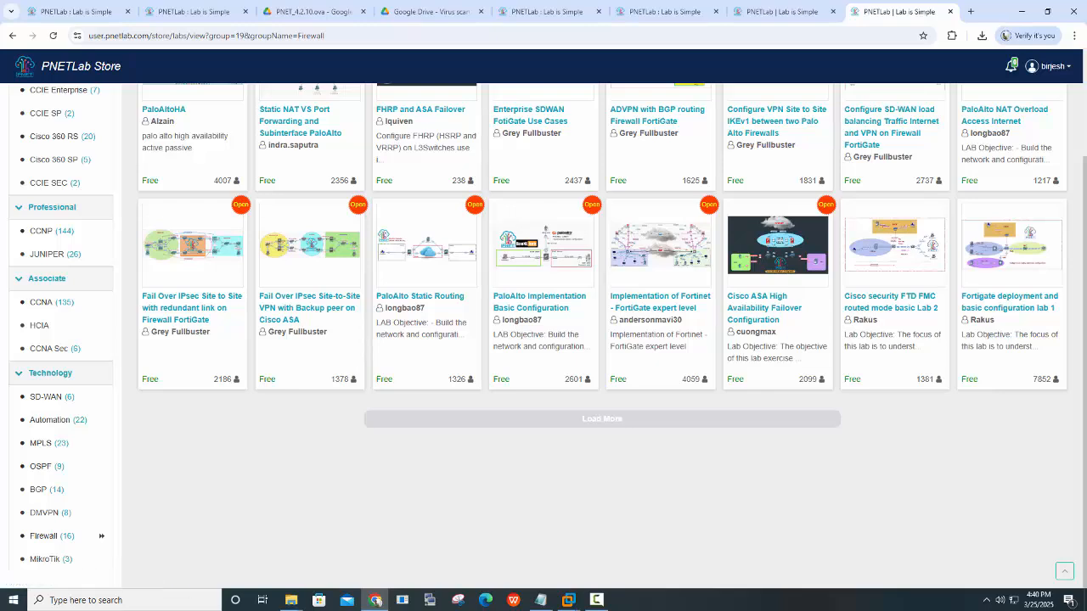
{"action": "scroll", "coordinate": [602, 339], "scroll_direction": "up", "scroll_amount": 2}
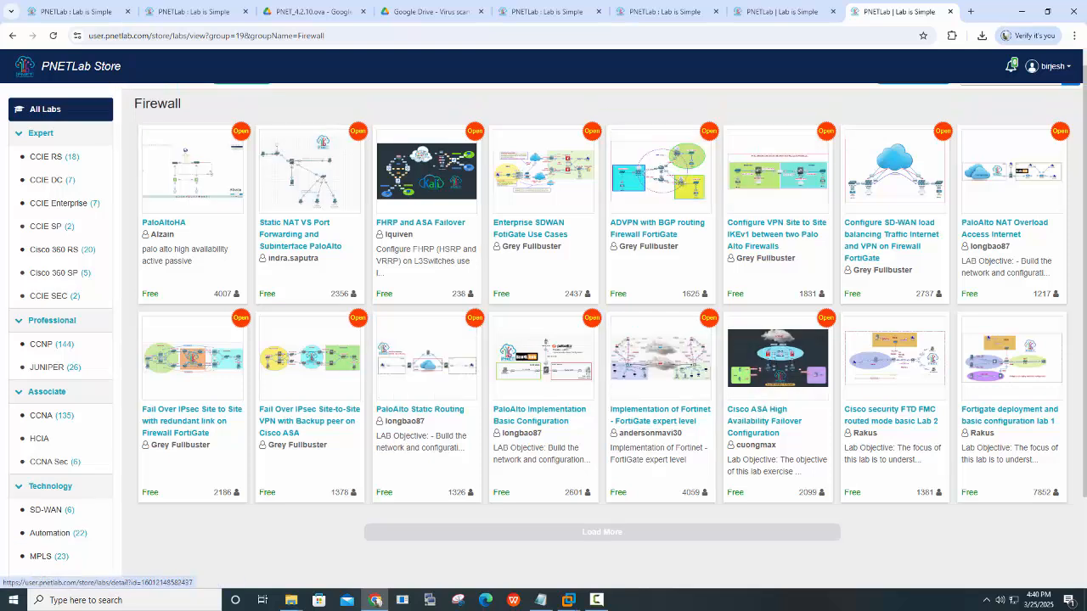
{"action": "scroll", "coordinate": [543, 319], "scroll_direction": "up", "scroll_amount": 1}
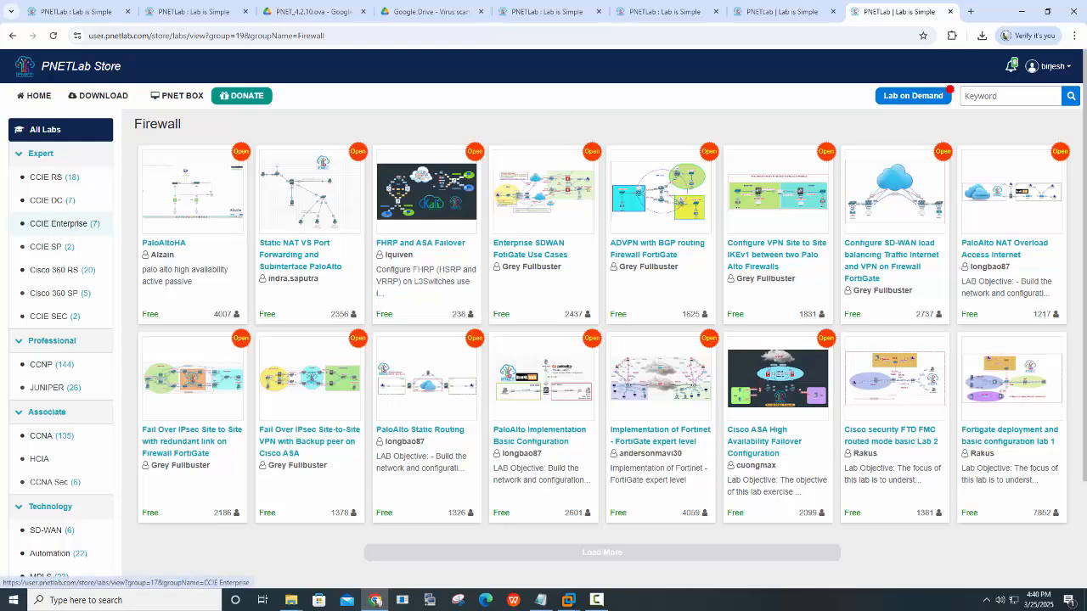
Open the NAT lab under CCNA and send it to the local PNETLab for download
{"action": "left_click", "coordinate": [101, 436]}
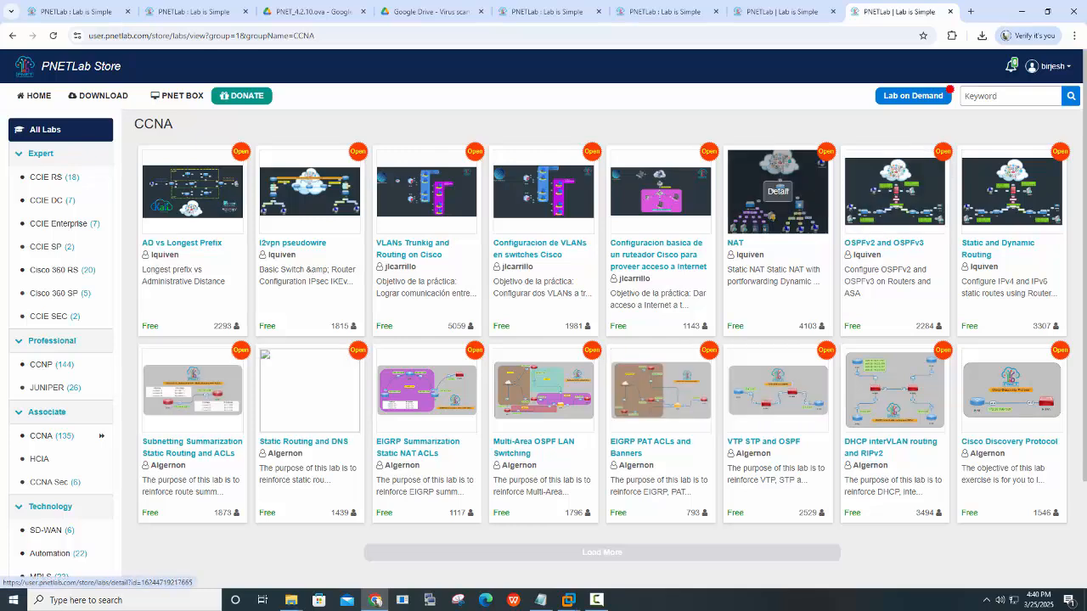
{"action": "left_click", "coordinate": [778, 192]}
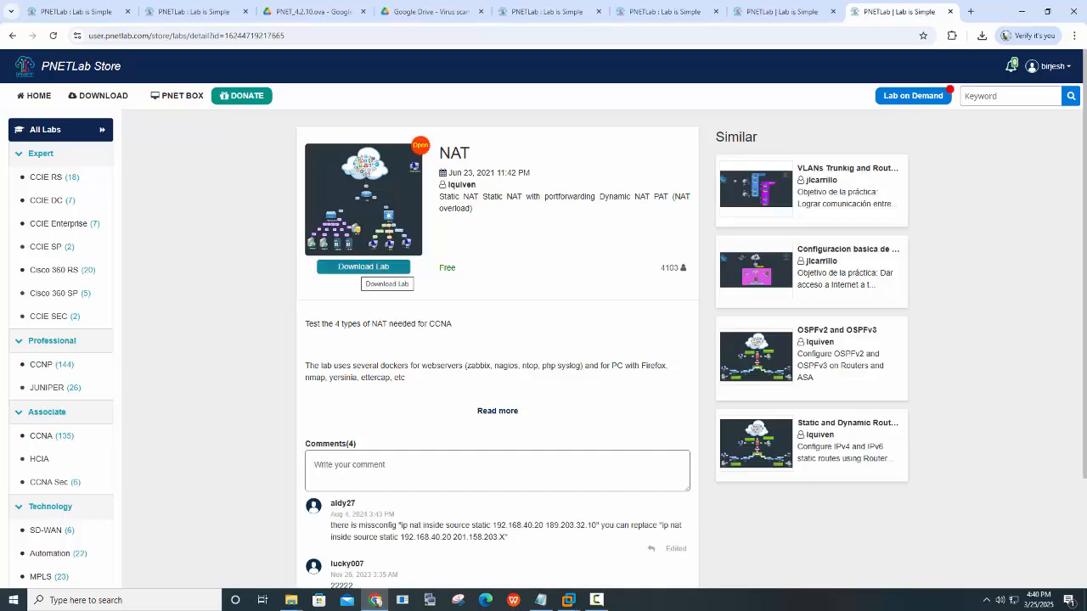
{"action": "left_click", "coordinate": [364, 266]}
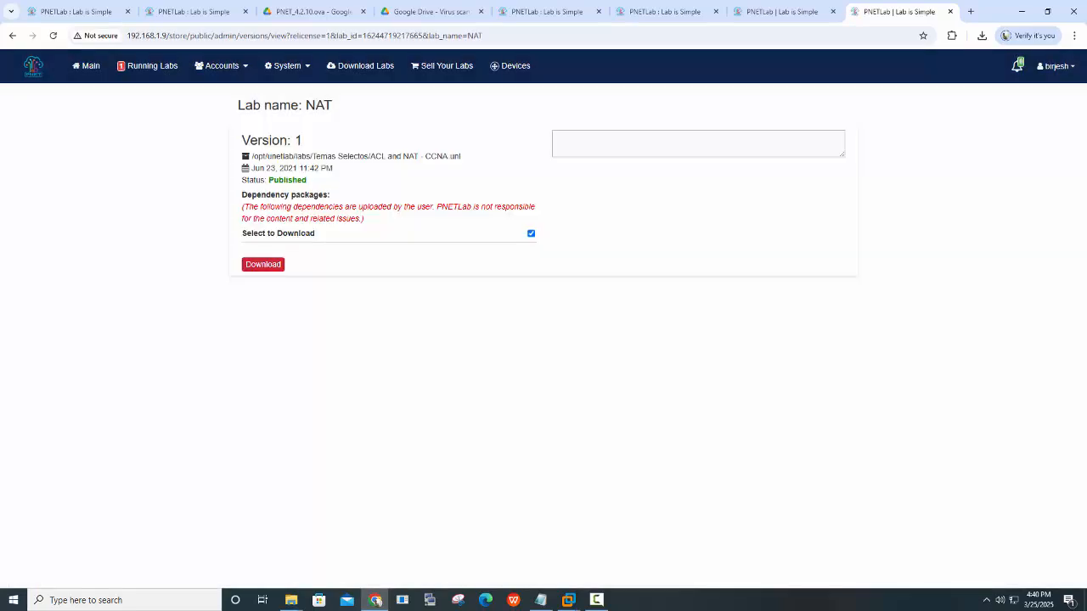
Download the NAT lab version and continue to the workspace from the Success dialog
{"action": "left_click", "coordinate": [263, 264]}
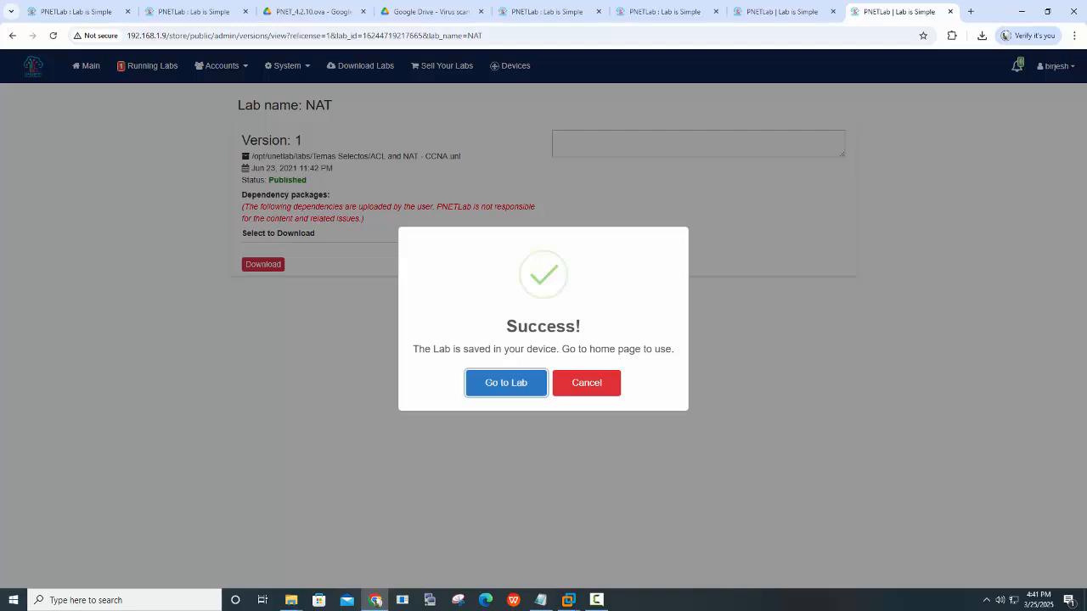
{"action": "left_click", "coordinate": [506, 383]}
{"action": "mouse_move", "coordinate": [423, 222]}
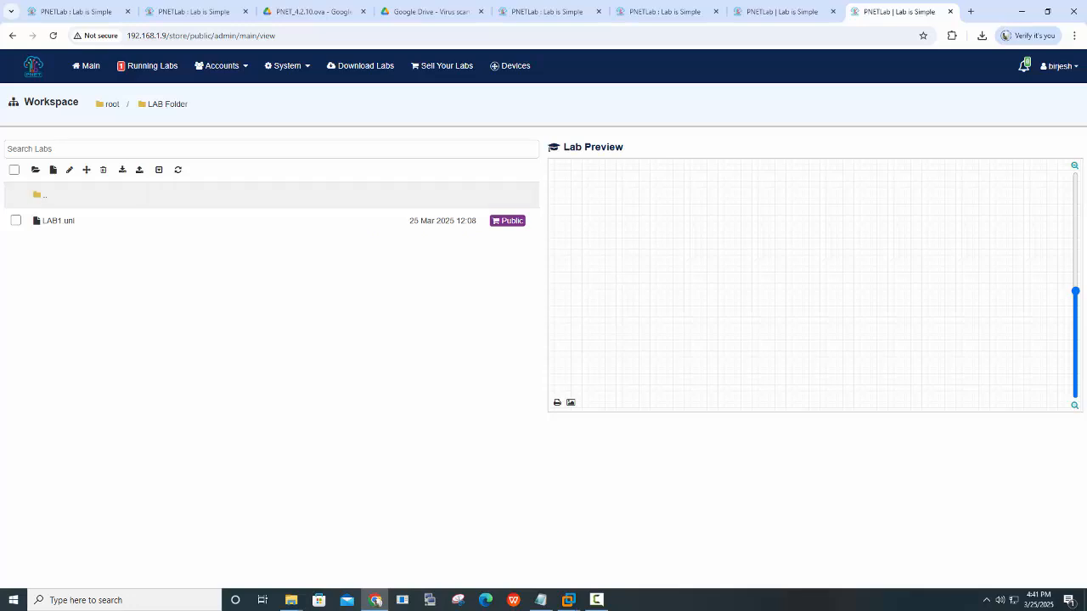
Move between root, LAB Folder and 'Your labs from PNETLab Store', ending on NAT Ver_1.unl's preview
{"action": "left_click", "coordinate": [111, 105]}
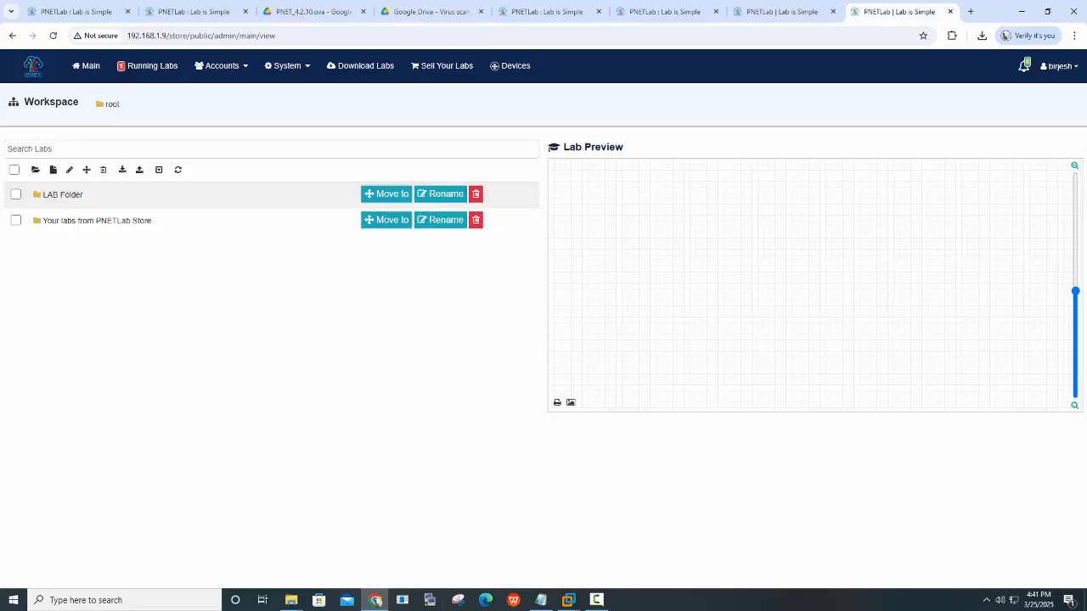
{"action": "left_click", "coordinate": [97, 220]}
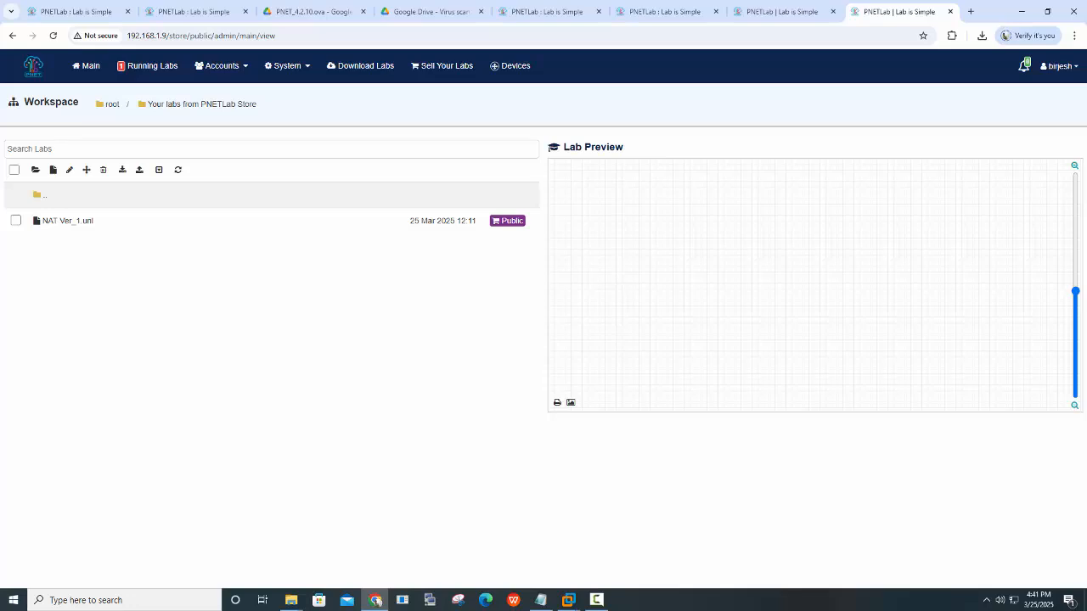
{"action": "left_click", "coordinate": [111, 104]}
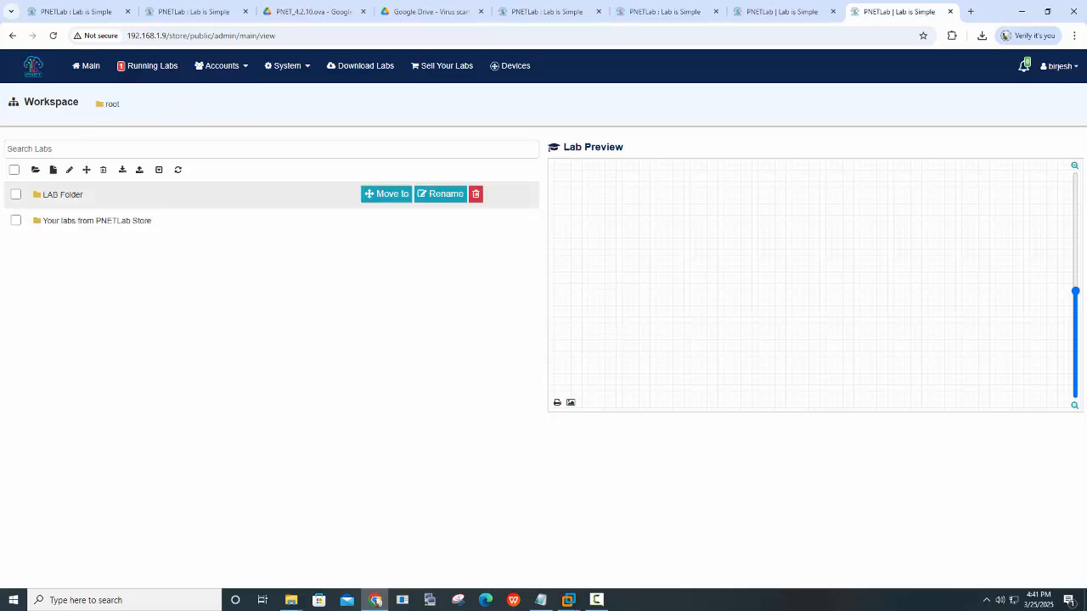
{"action": "left_click", "coordinate": [62, 195]}
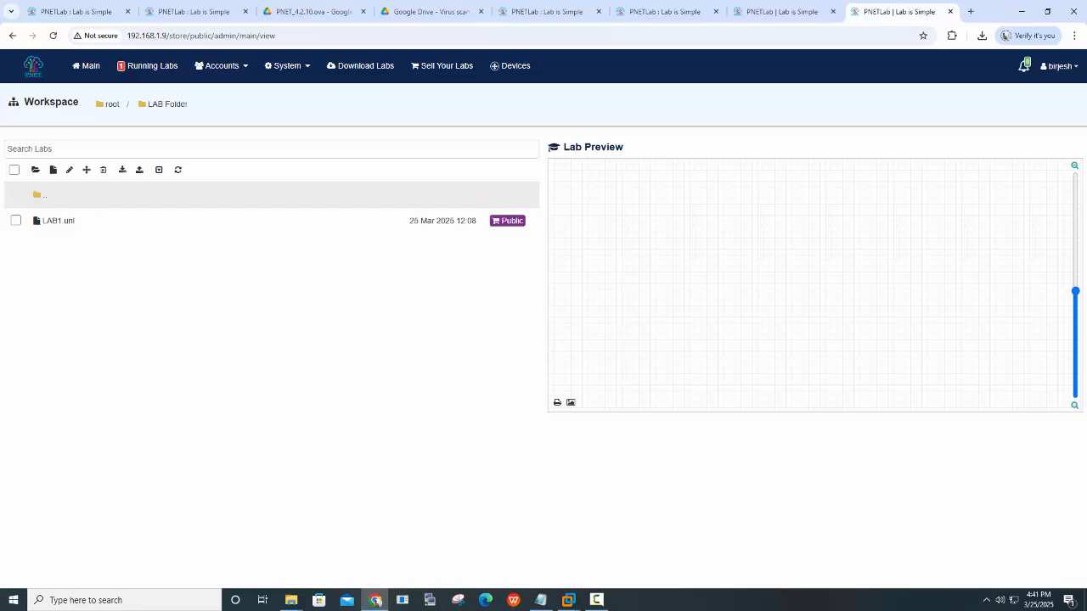
{"action": "left_click", "coordinate": [39, 195]}
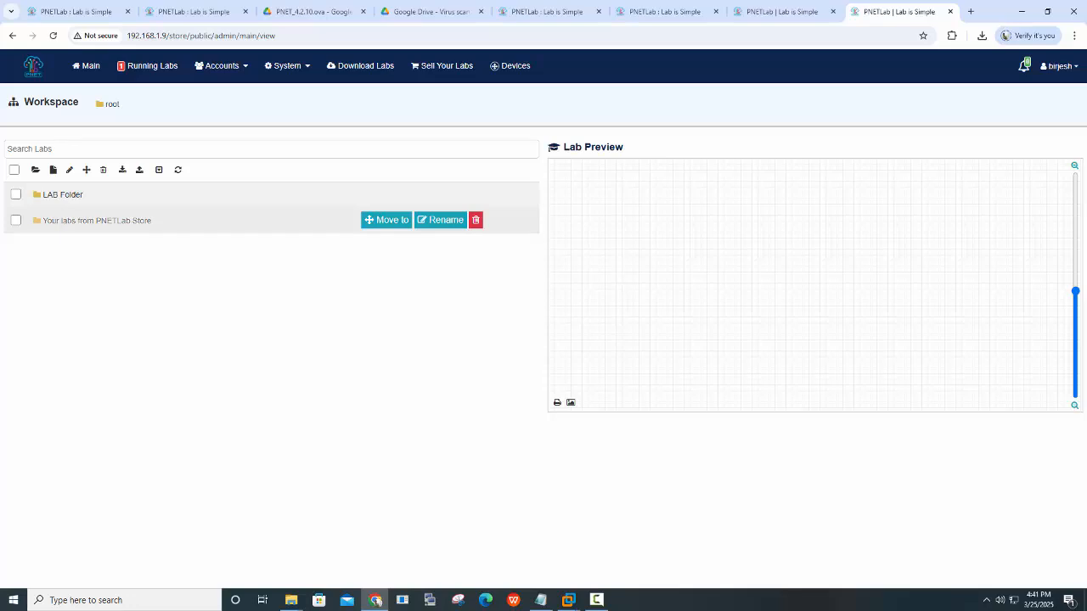
{"action": "left_click", "coordinate": [96, 221]}
{"action": "left_click", "coordinate": [75, 221]}
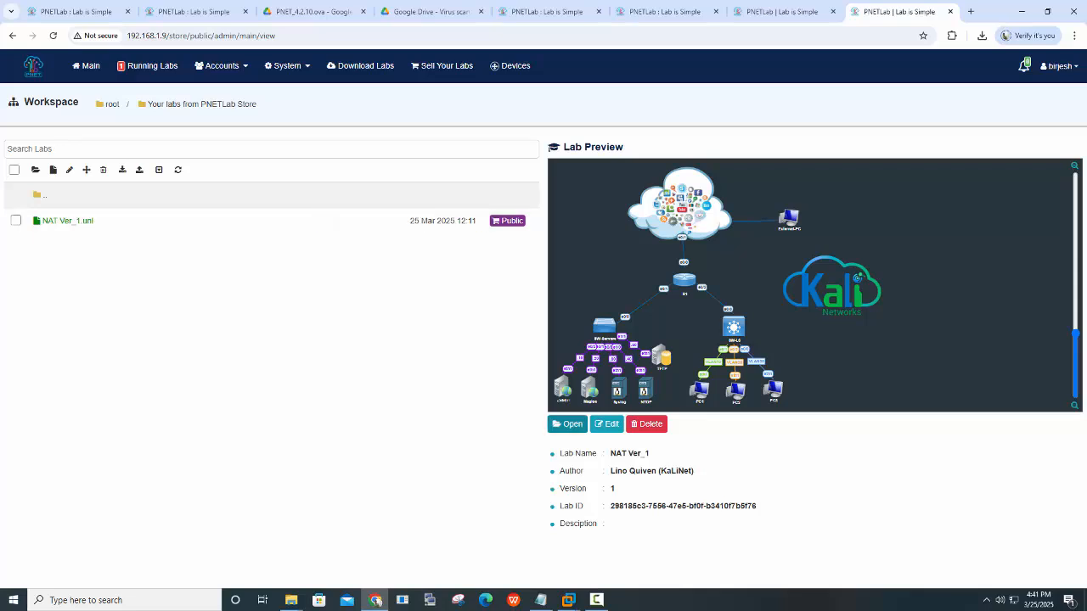
Open the NAT Ver_1 lab, start router R1, then close the lab
{"action": "left_click", "coordinate": [567, 423]}
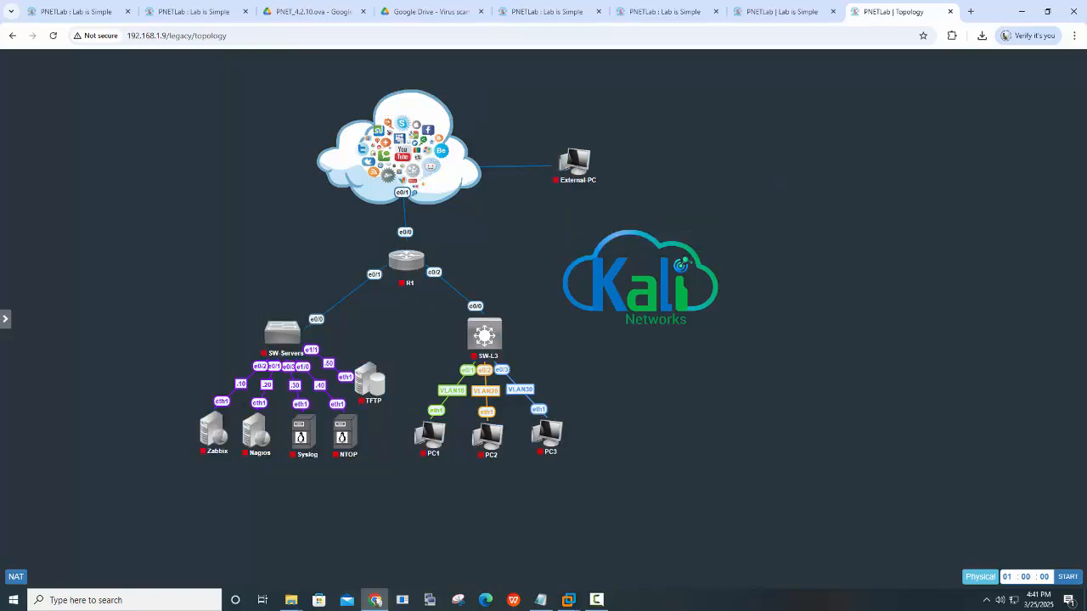
{"action": "right_click", "coordinate": [284, 333]}
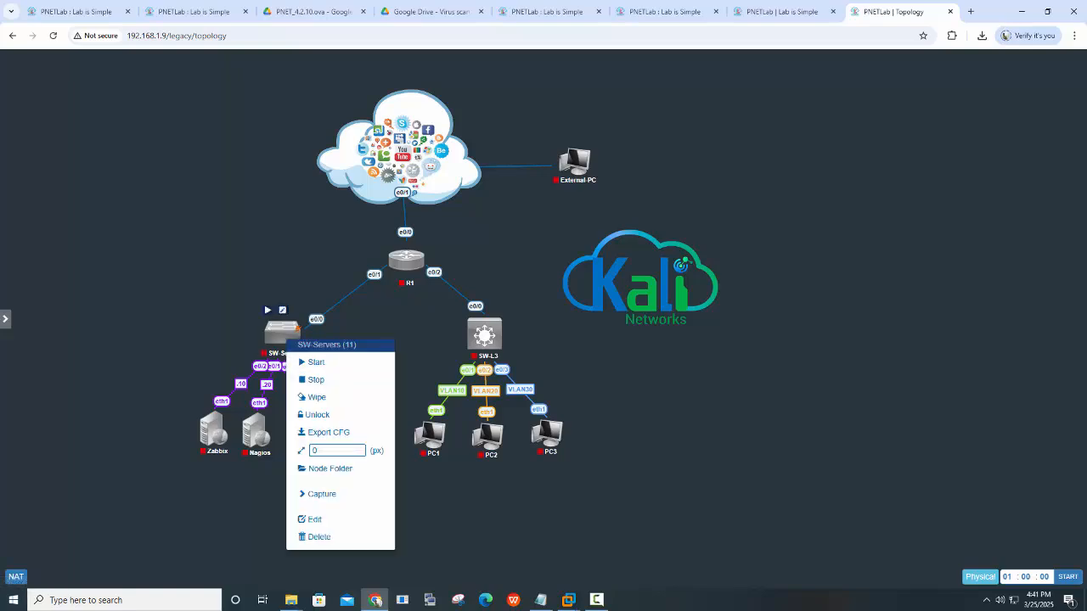
{"action": "right_click", "coordinate": [405, 260]}
{"action": "left_click", "coordinate": [430, 284]}
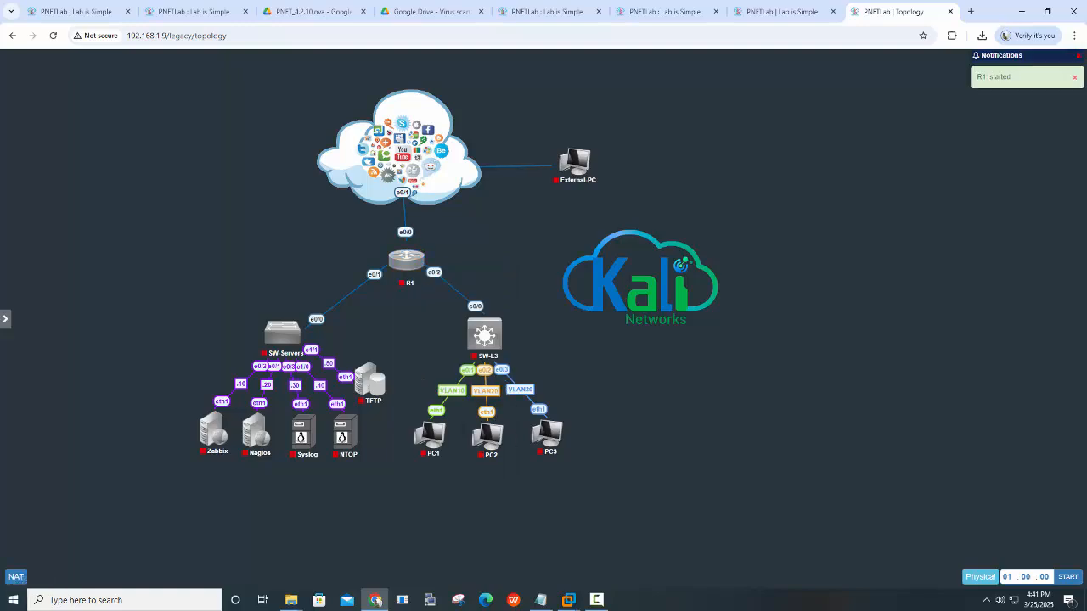
{"action": "mouse_move", "coordinate": [5, 270]}
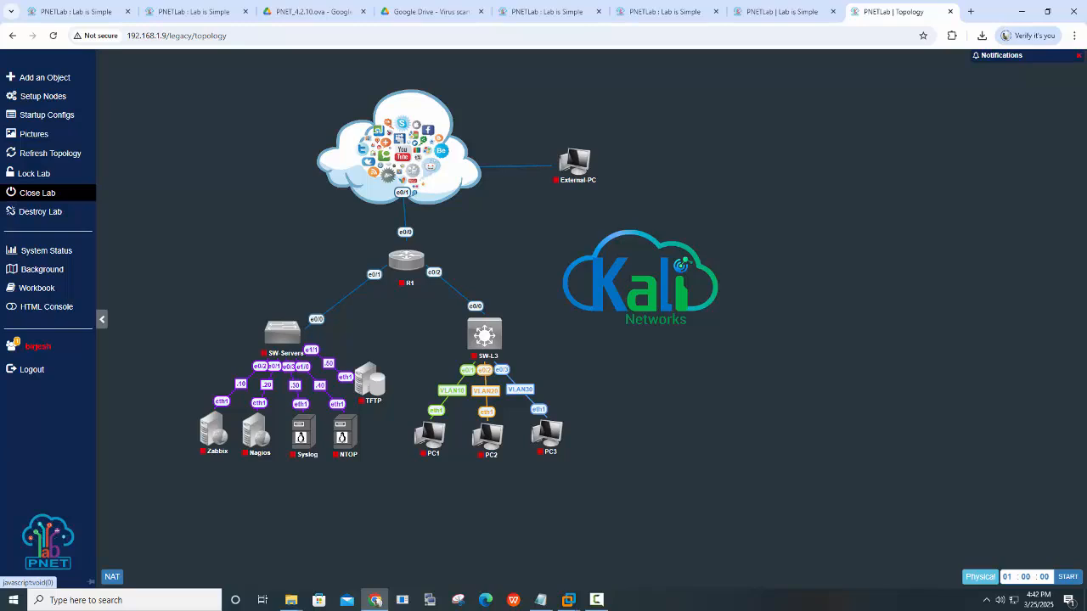
{"action": "left_click", "coordinate": [37, 193]}
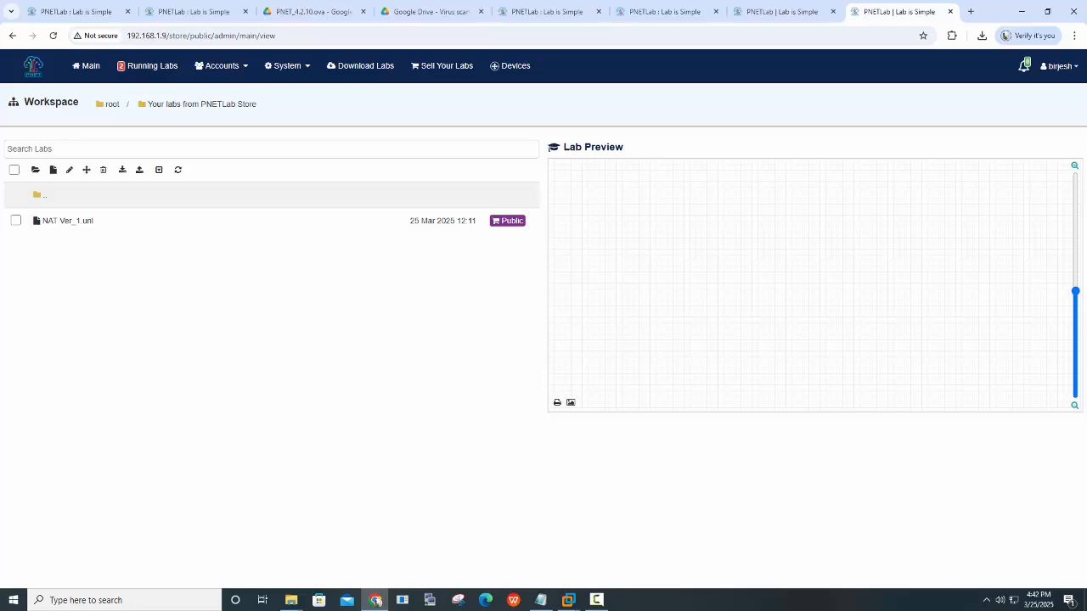
{"action": "left_click", "coordinate": [194, 12]}
{"action": "scroll", "coordinate": [544, 319], "scroll_direction": "up", "scroll_amount": 2}
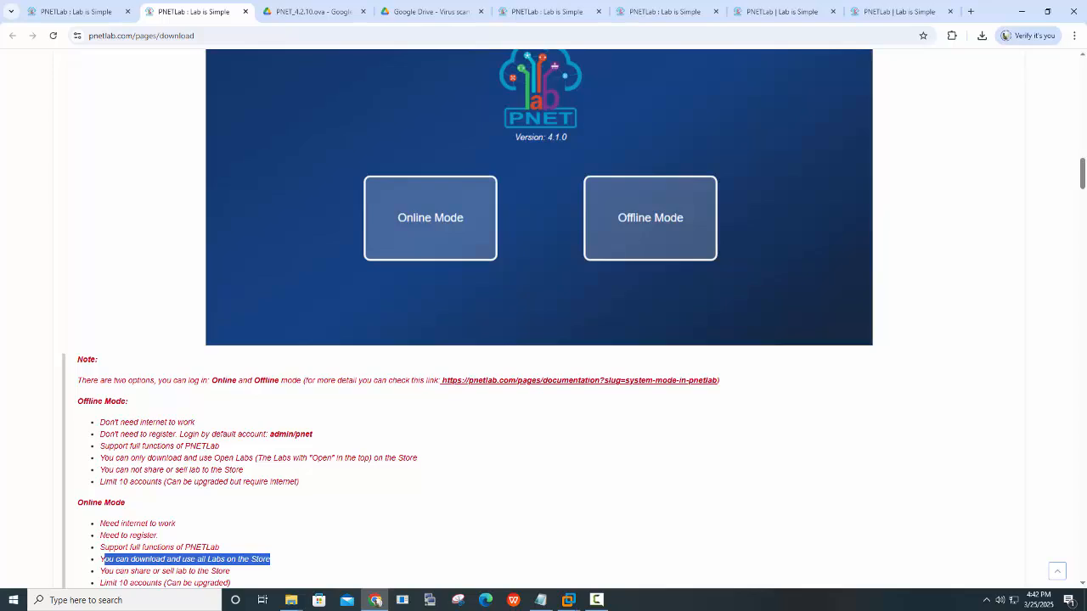
{"action": "left_click", "coordinate": [900, 12]}
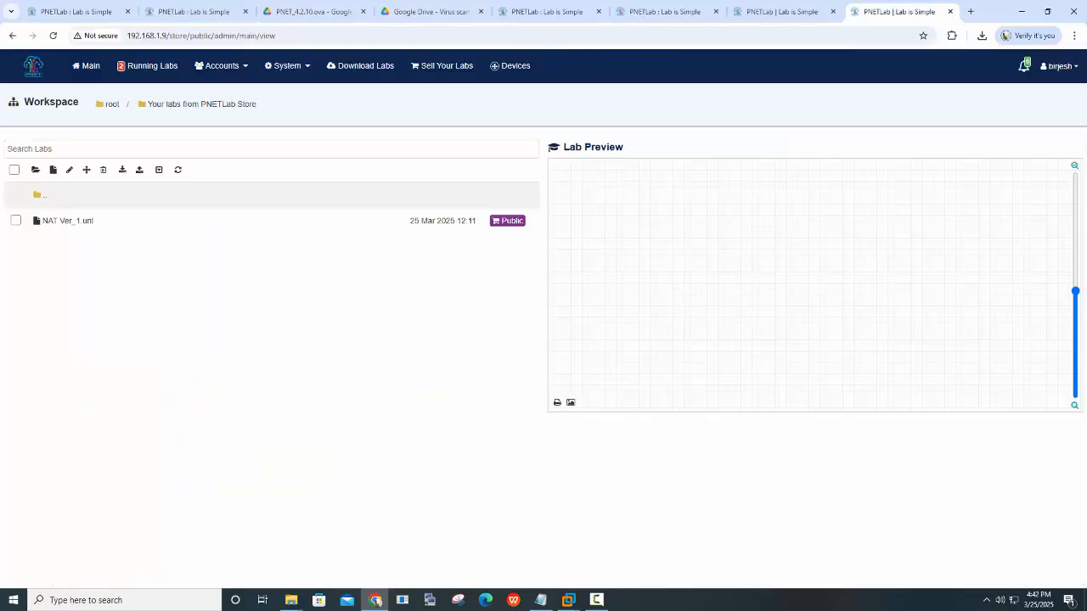
{"action": "mouse_move", "coordinate": [287, 67]}
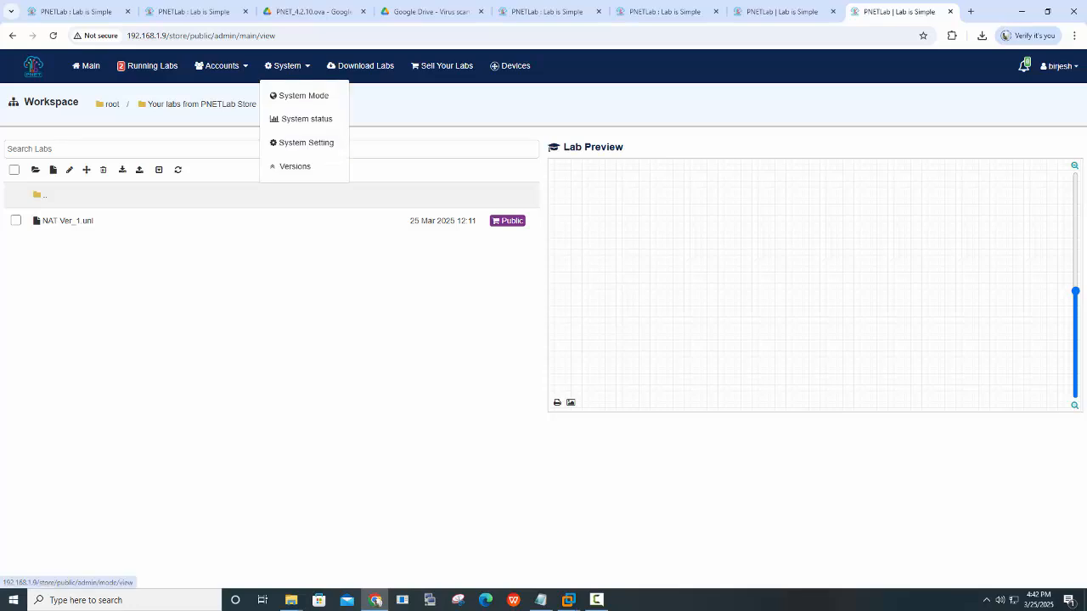
In System Mode, turn Online Status off and Offline Status on, acknowledging both messages
{"action": "left_click", "coordinate": [299, 95]}
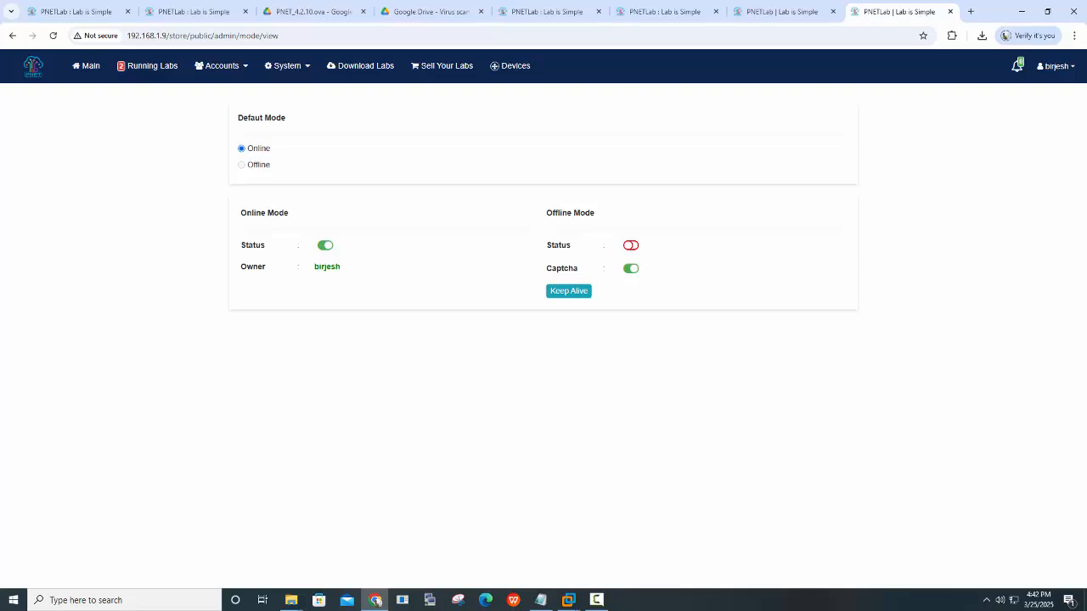
{"action": "left_click", "coordinate": [325, 245]}
{"action": "left_click", "coordinate": [541, 383]}
{"action": "left_click", "coordinate": [631, 245]}
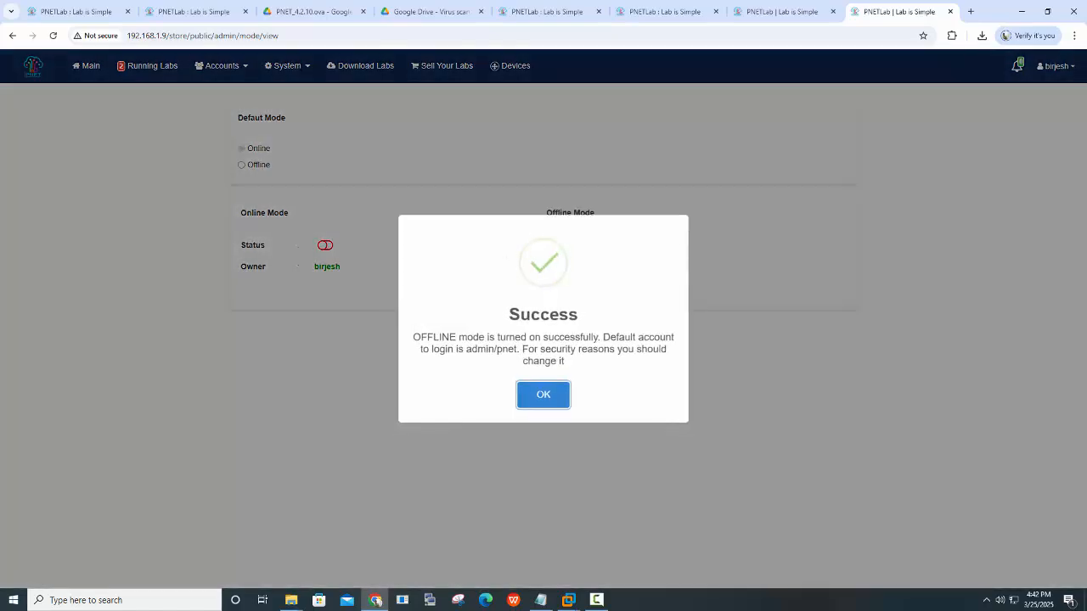
{"action": "left_click_drag", "start_coordinate": [414, 337], "coordinate": [603, 337]}
{"action": "left_click", "coordinate": [543, 395]}
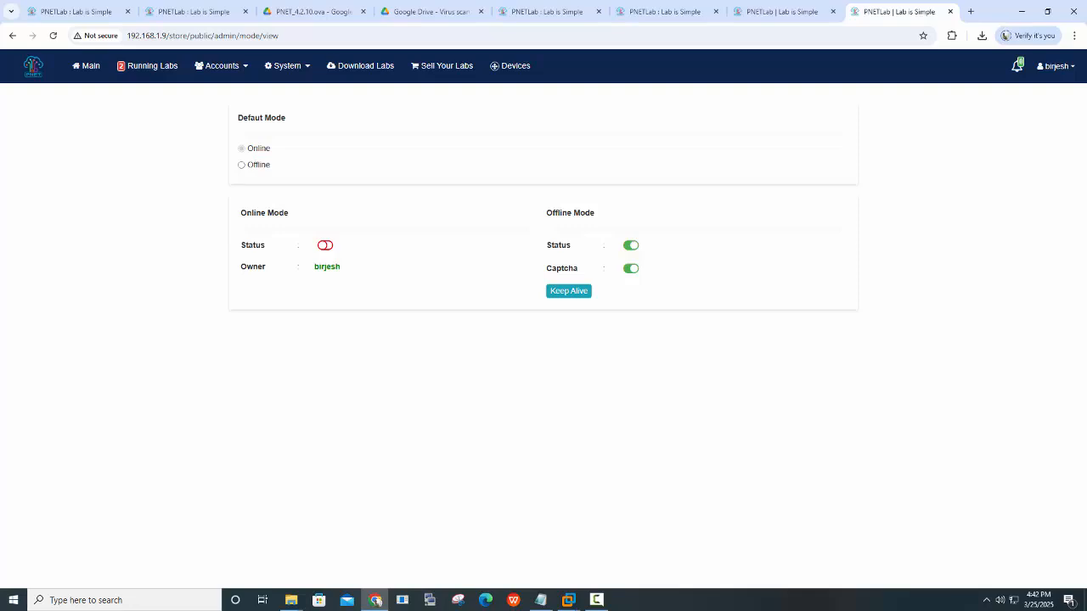
{"action": "left_click", "coordinate": [1056, 65]}
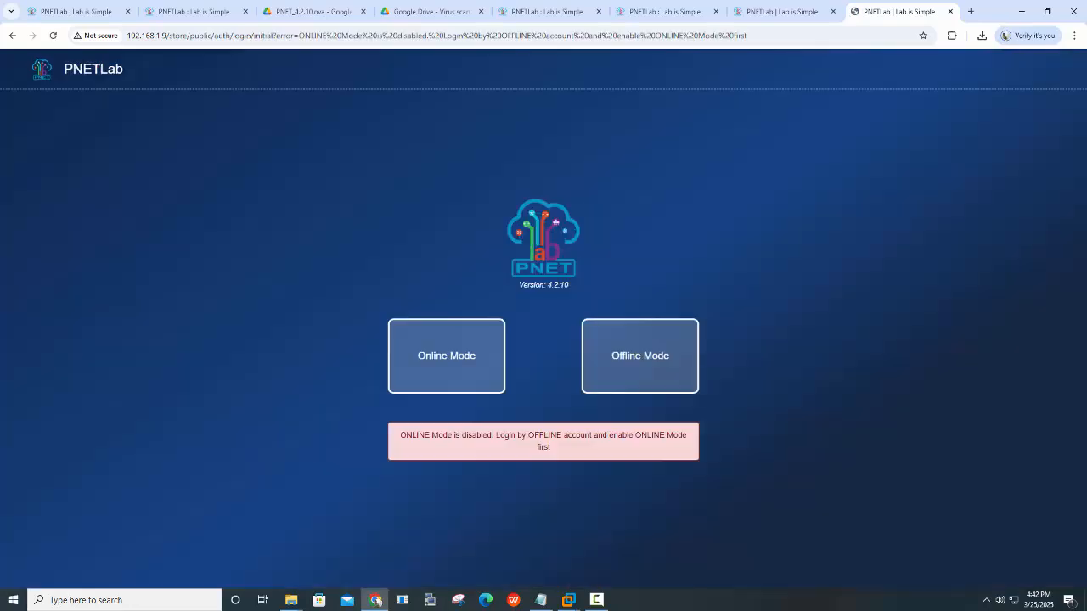
Log out and choose Offline Mode at the login page, checking the default credentials
{"action": "left_click", "coordinate": [1036, 119]}
{"action": "left_click", "coordinate": [640, 356]}
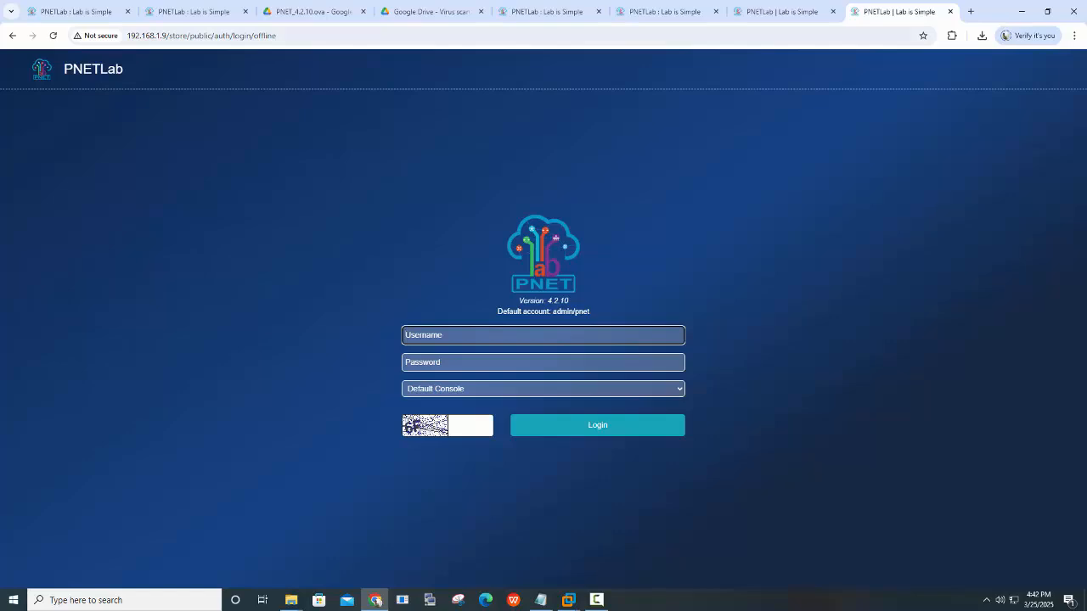
{"action": "left_click", "coordinate": [194, 11]}
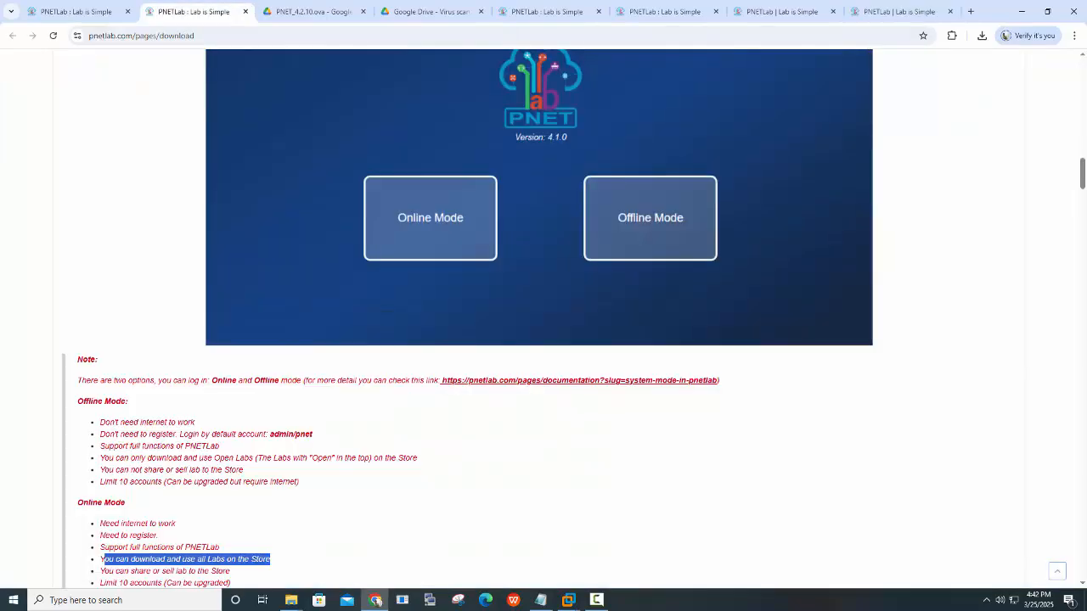
{"action": "key", "text": "ctrl+9"}
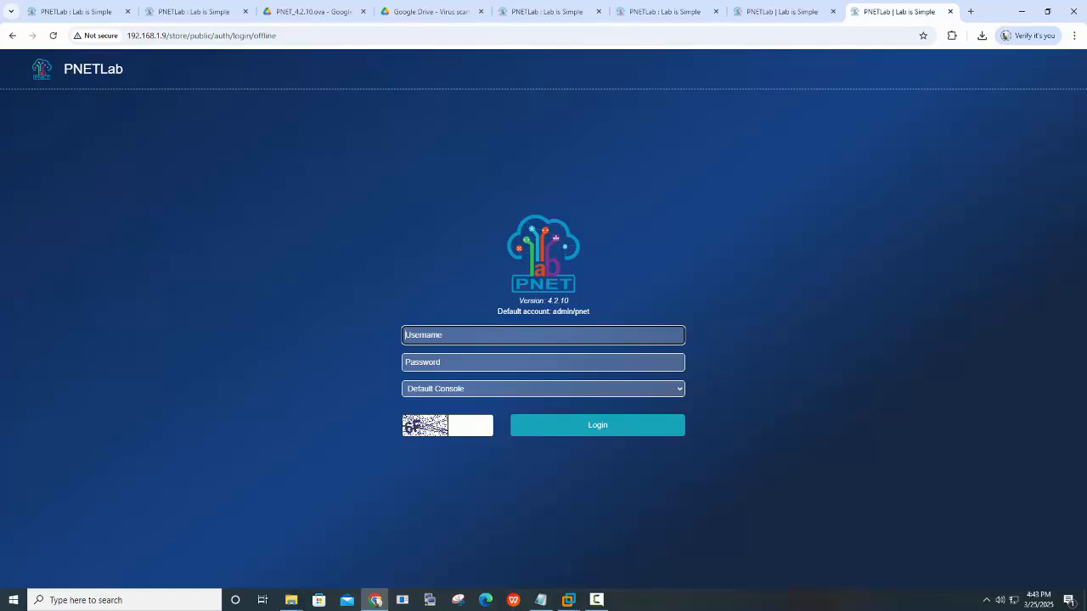
Log in as admin with the default password and the shown captcha
{"action": "type", "text": "admin"}
{"action": "key", "text": "Tab"}
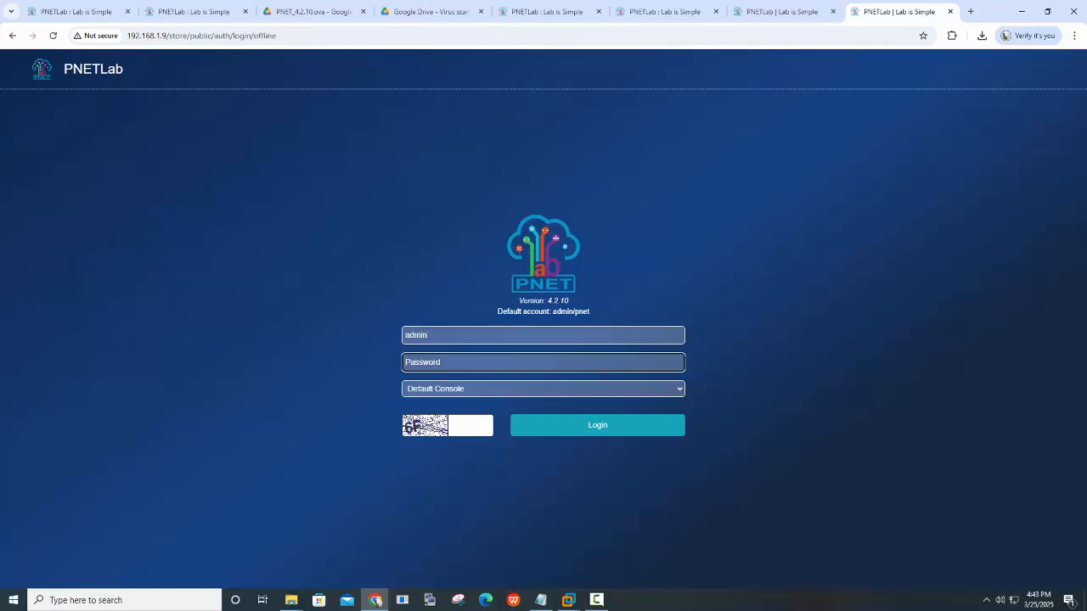
{"action": "type", "text": "pnet"}
{"action": "key", "text": "Tab"}
{"action": "key", "text": "Tab"}
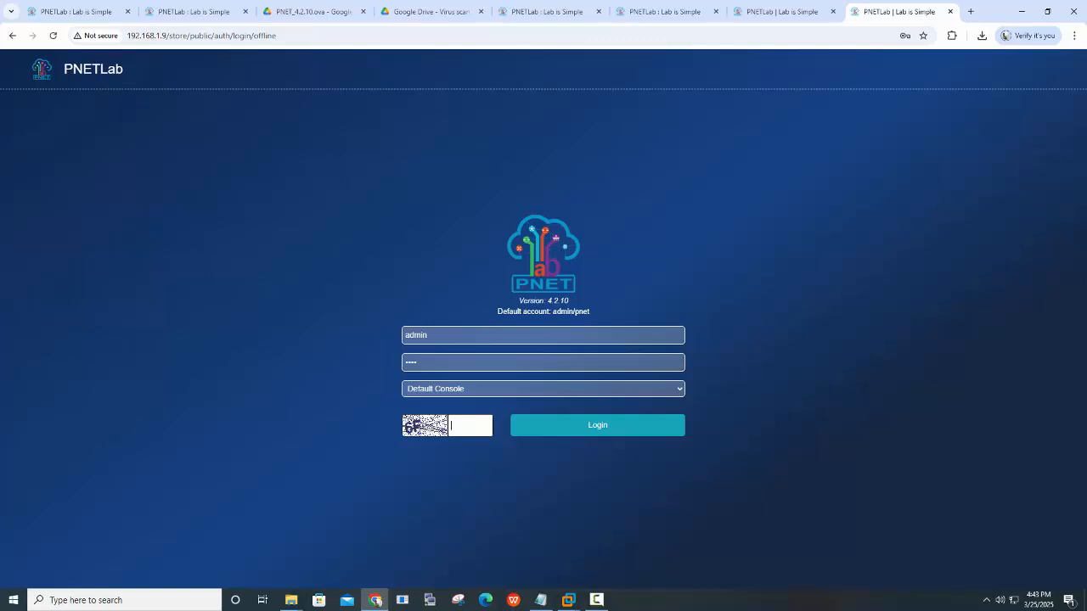
{"action": "type", "text": "6F"}
{"action": "key", "text": "BackSpace"}
{"action": "key", "text": "BackSpace"}
{"action": "type", "text": "6F"}
{"action": "key", "text": "Return"}
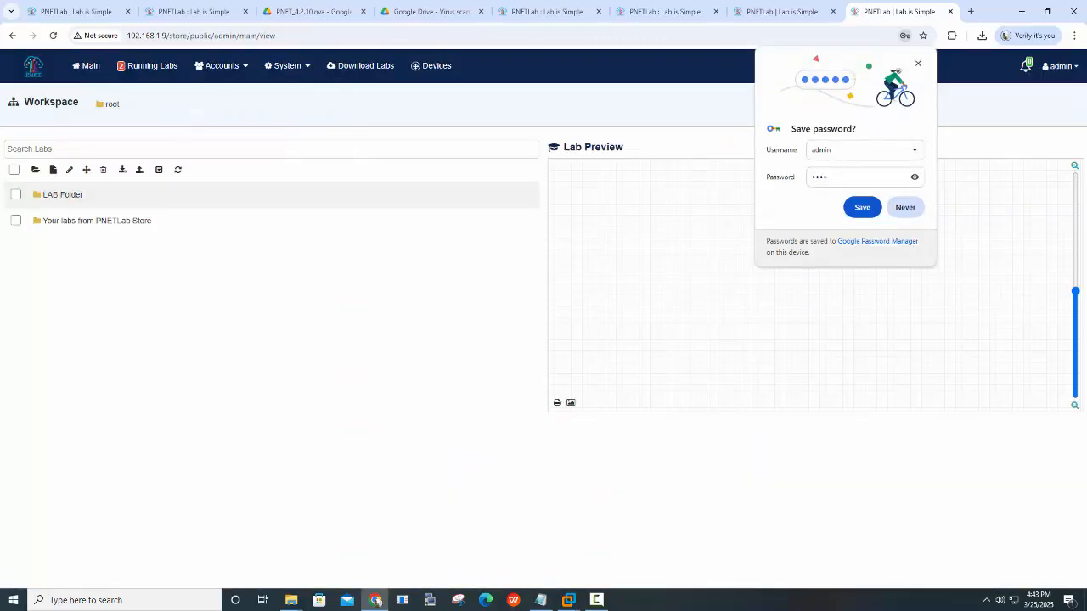
Dismiss Chrome's Save password bubble to show the LAB Folder and store labs workspace
{"action": "left_click", "coordinate": [918, 63]}
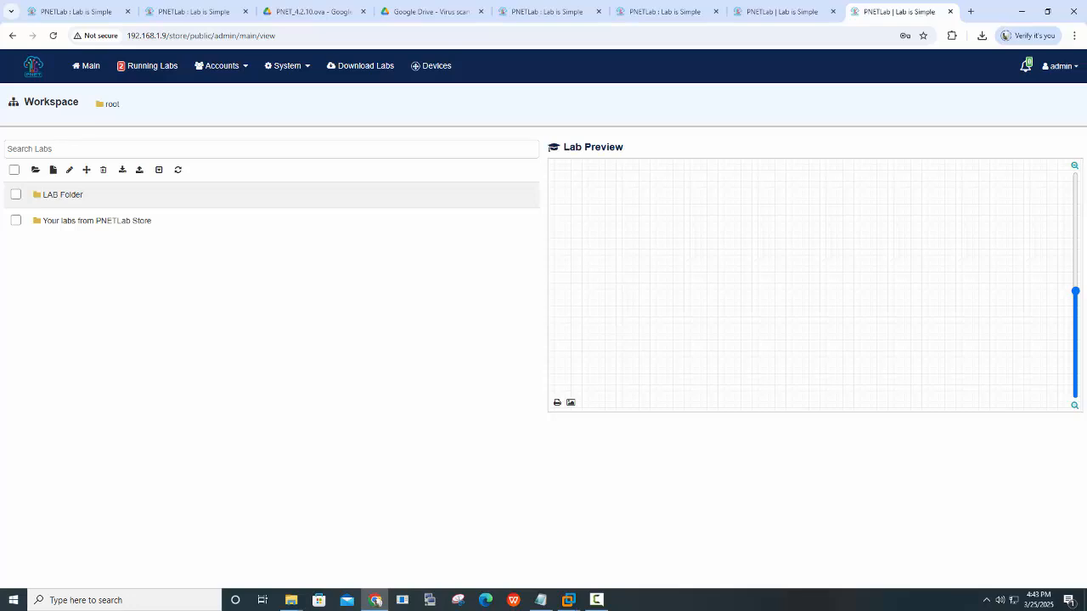
{"action": "left_click", "coordinate": [597, 600]}
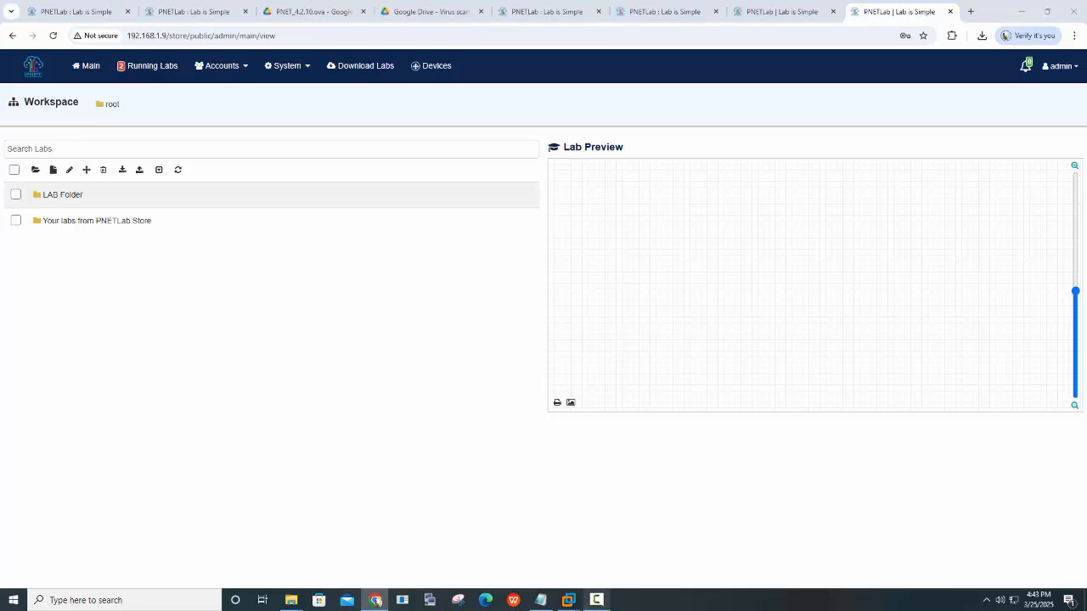